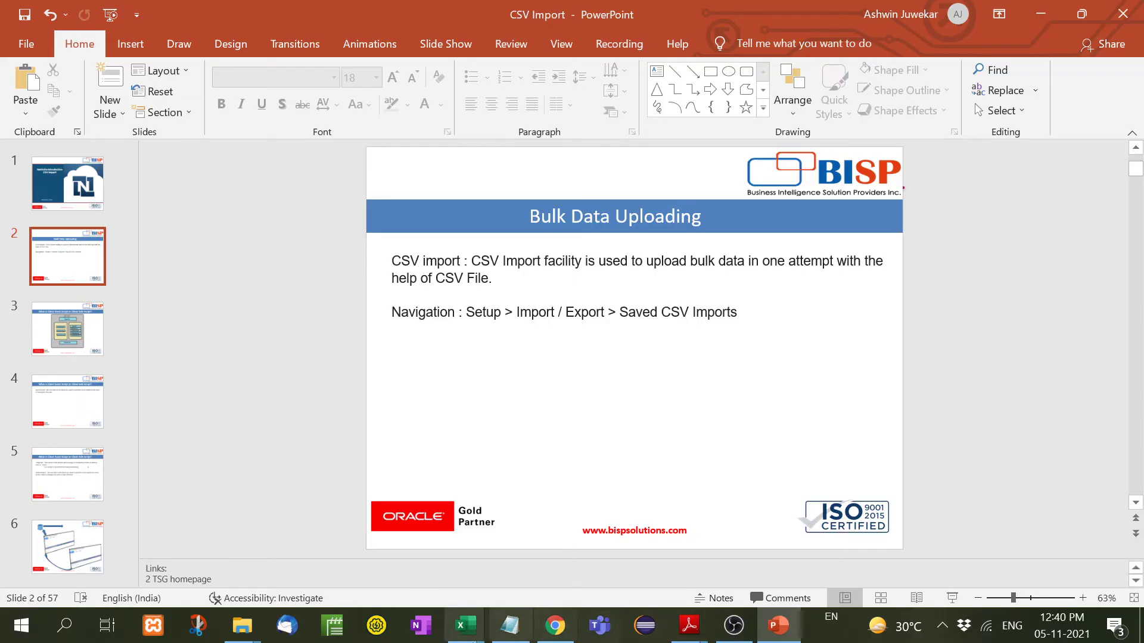
Step: Bring the prefilled NetSuite Sales Order Form entry page to the front
click(553, 626)
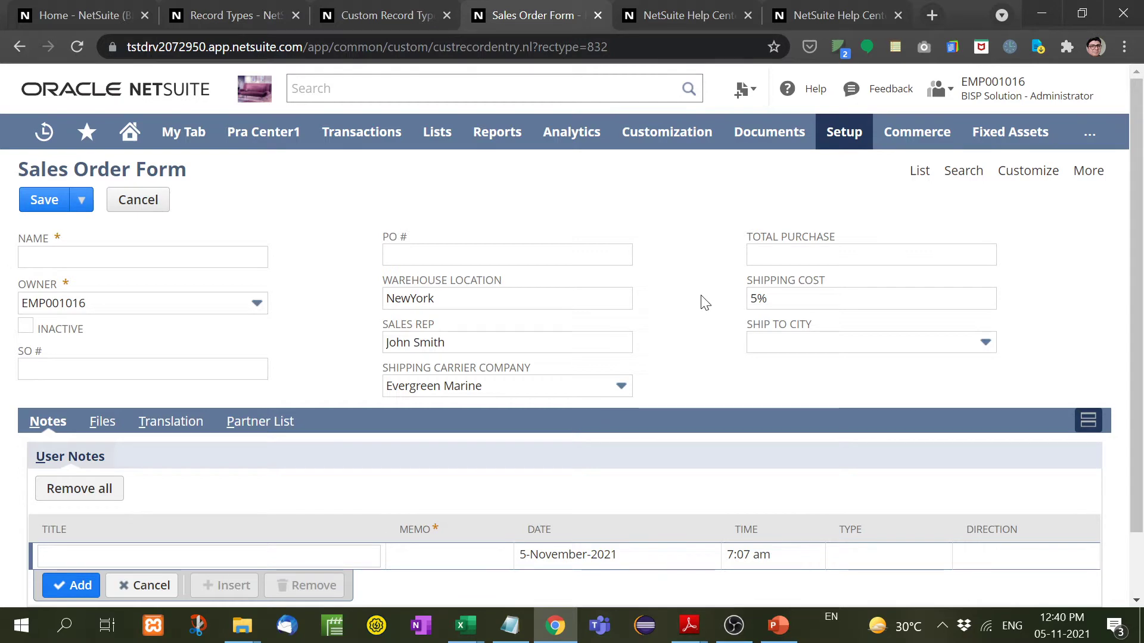
Step: Check the name header in cell A1 of the Sales_Order_Form workbook, then return to NetSuite
click(464, 625)
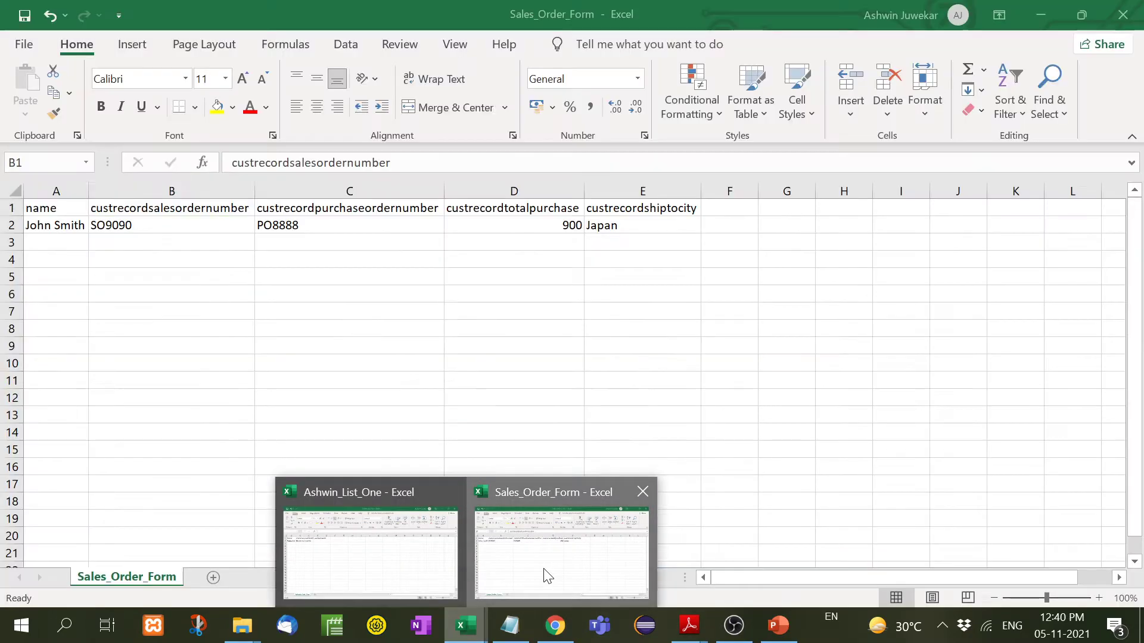
click(528, 579)
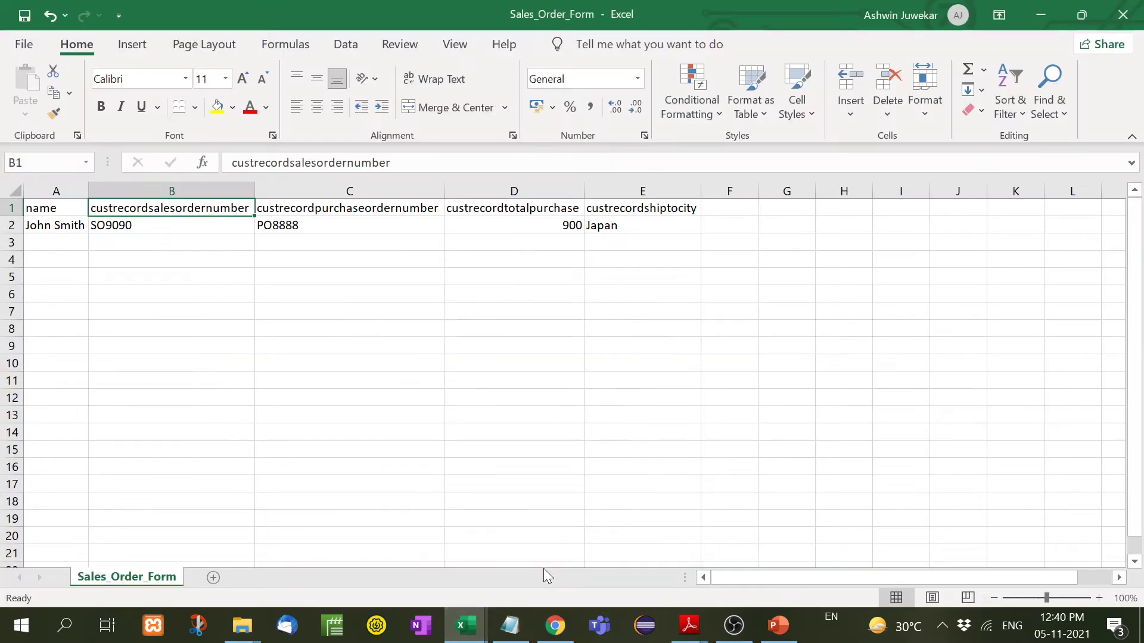
click(59, 208)
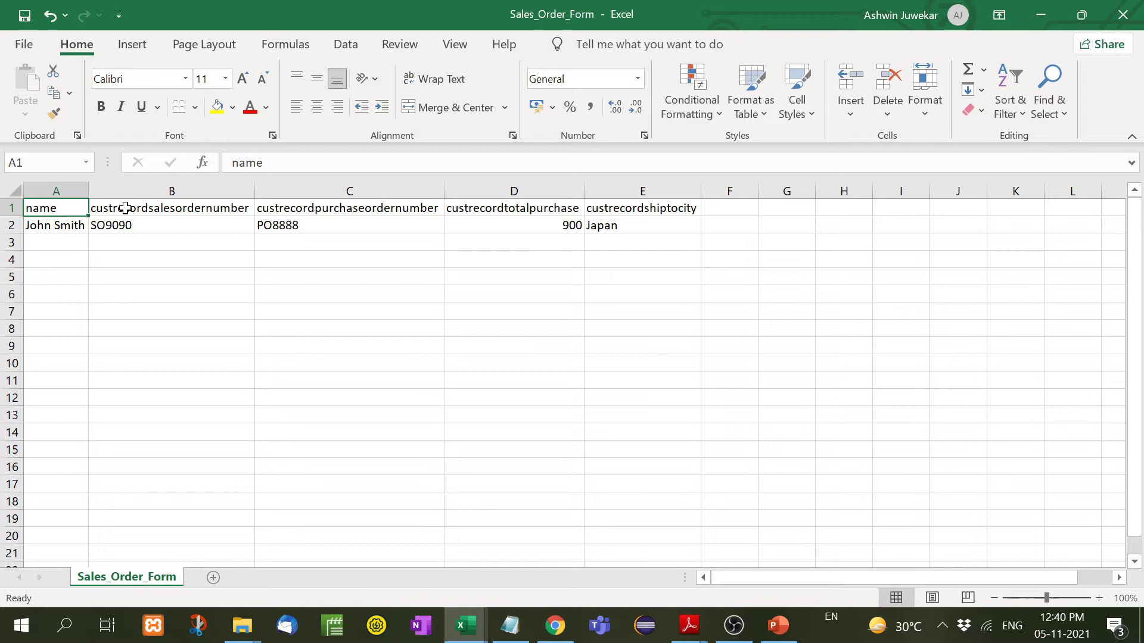
click(1039, 15)
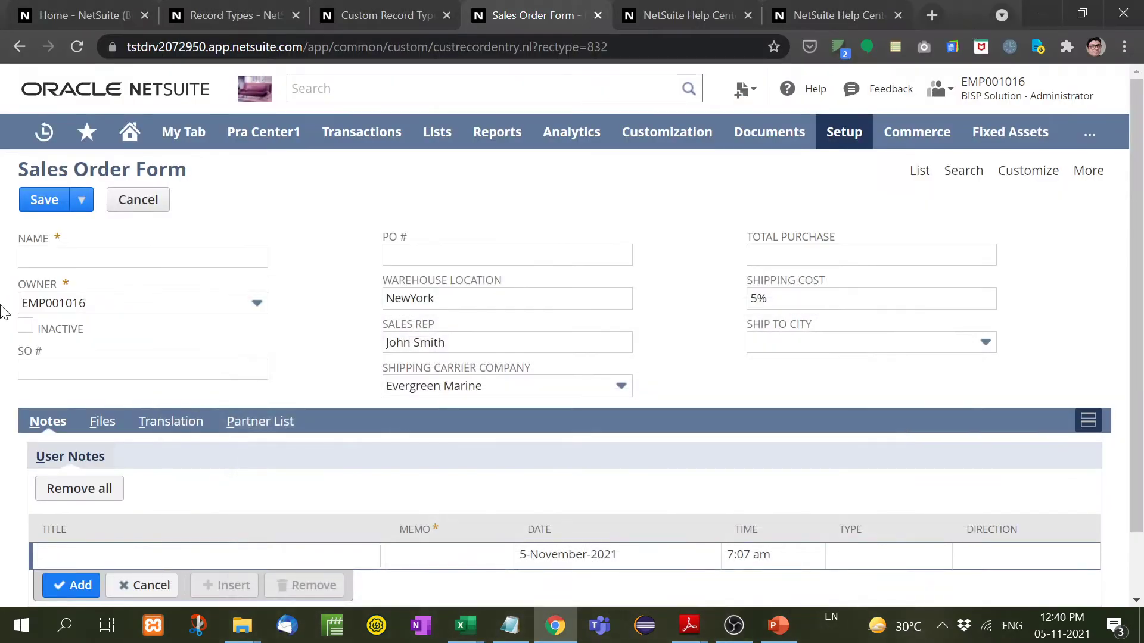
Step: View the field IDs behind the SO # and PO # fields in NetSuite's field help
click(37, 357)
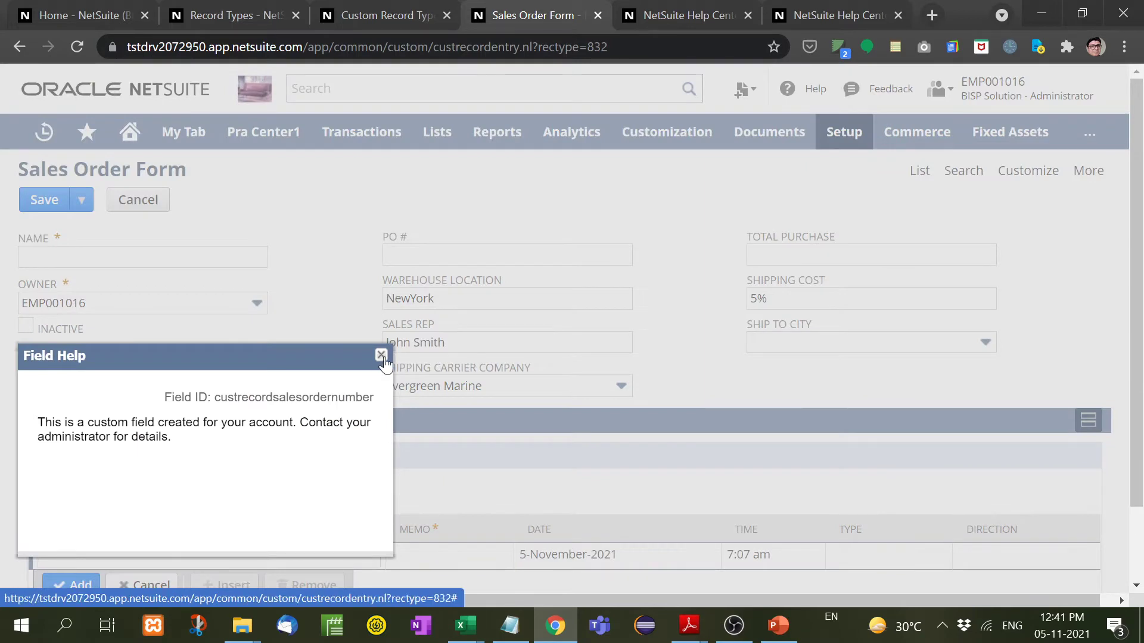
click(381, 355)
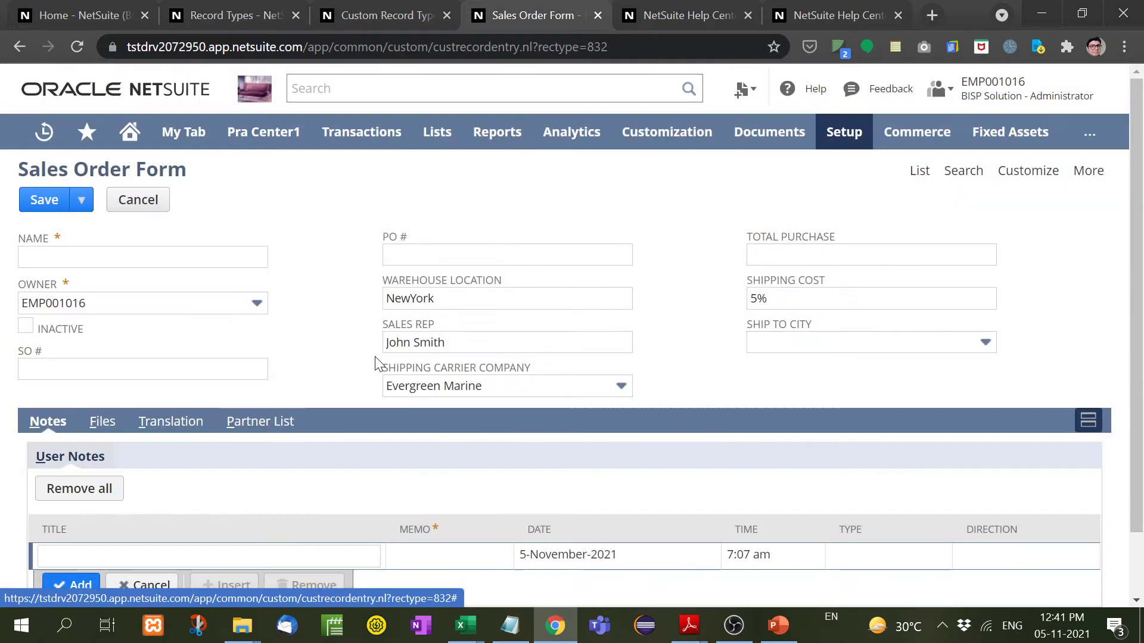
click(391, 237)
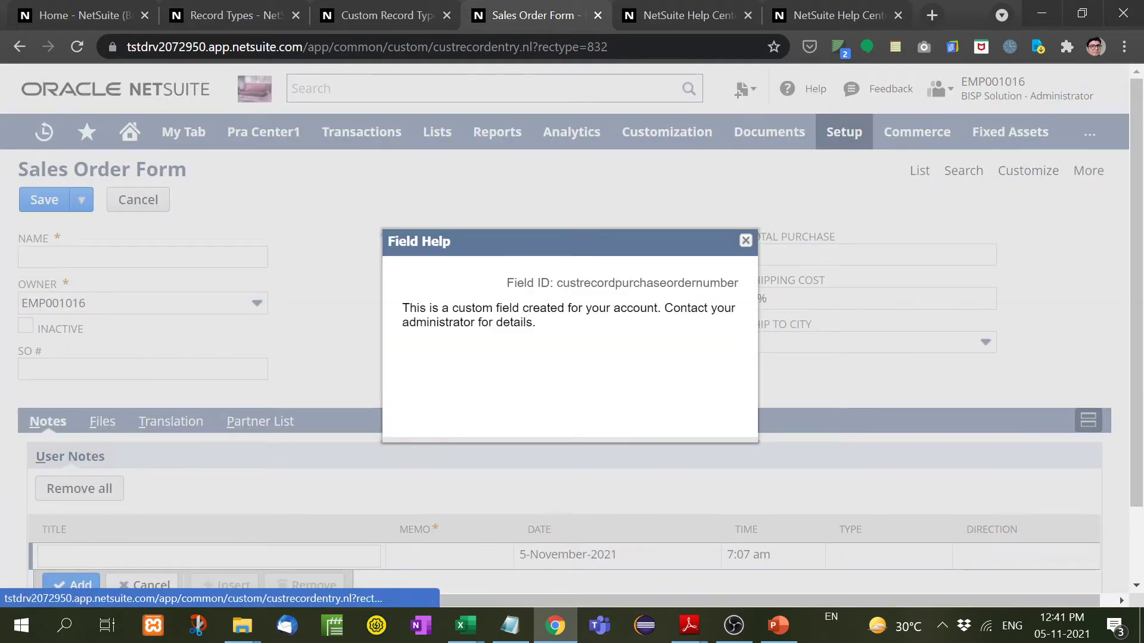
double_click(647, 283)
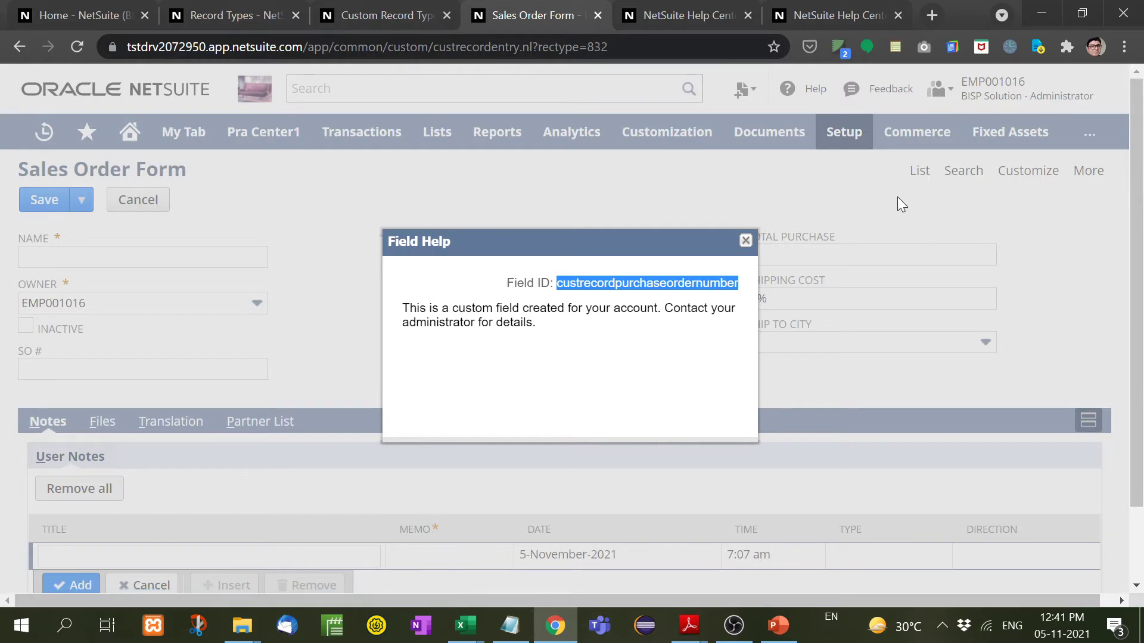
click(745, 240)
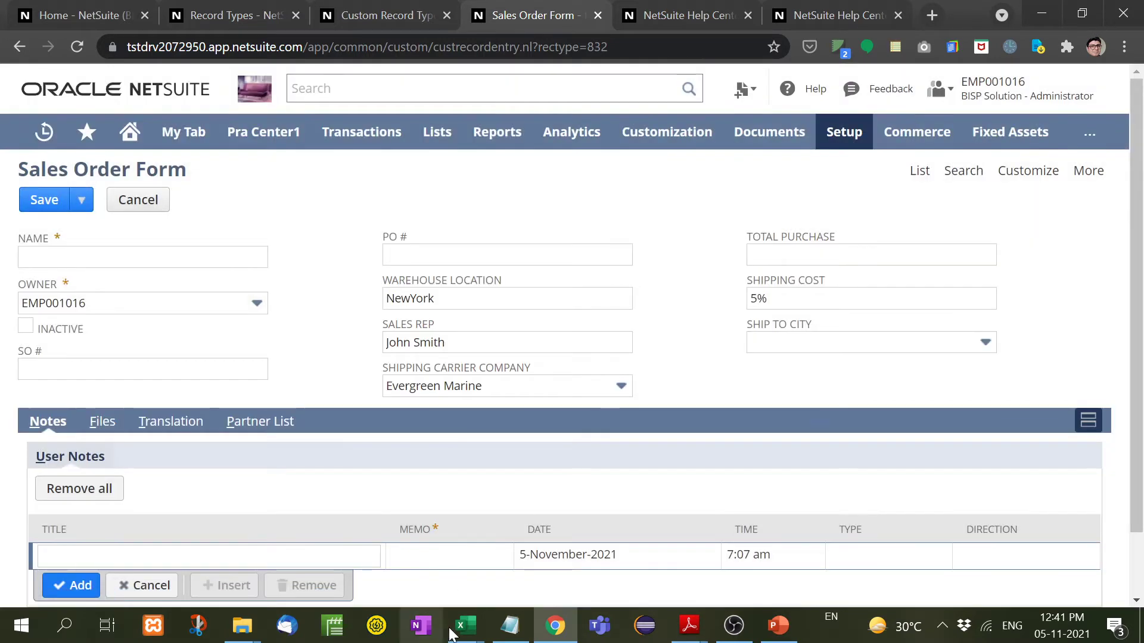
Step: Compare the purchase order header in Excel cell C1, then switch back to NetSuite
mouse_move(465, 626)
click(511, 582)
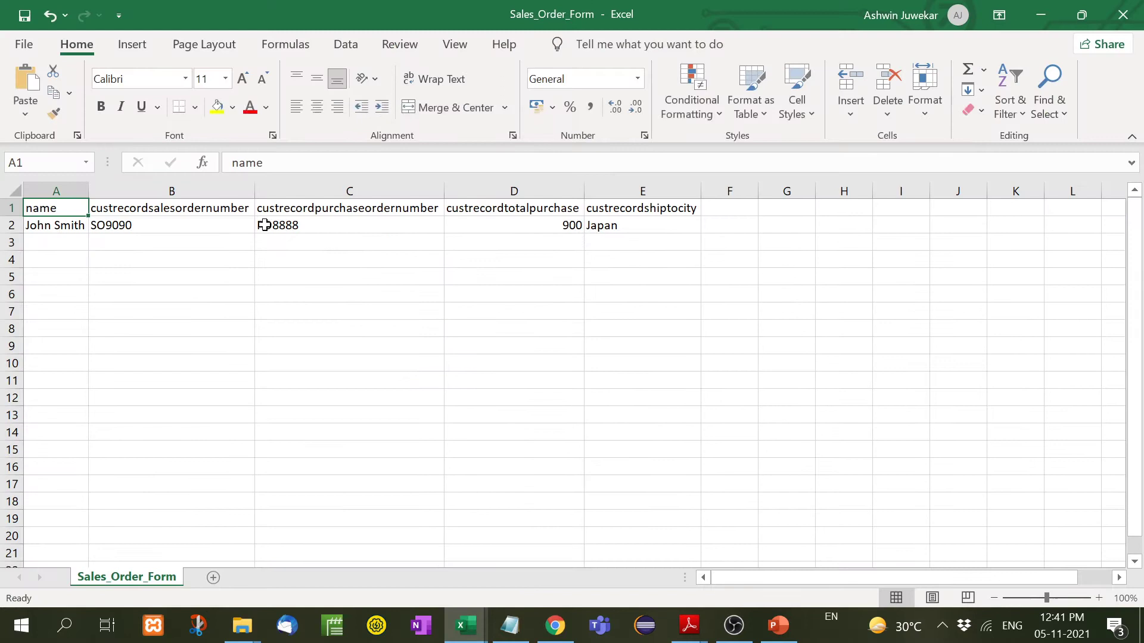
click(362, 209)
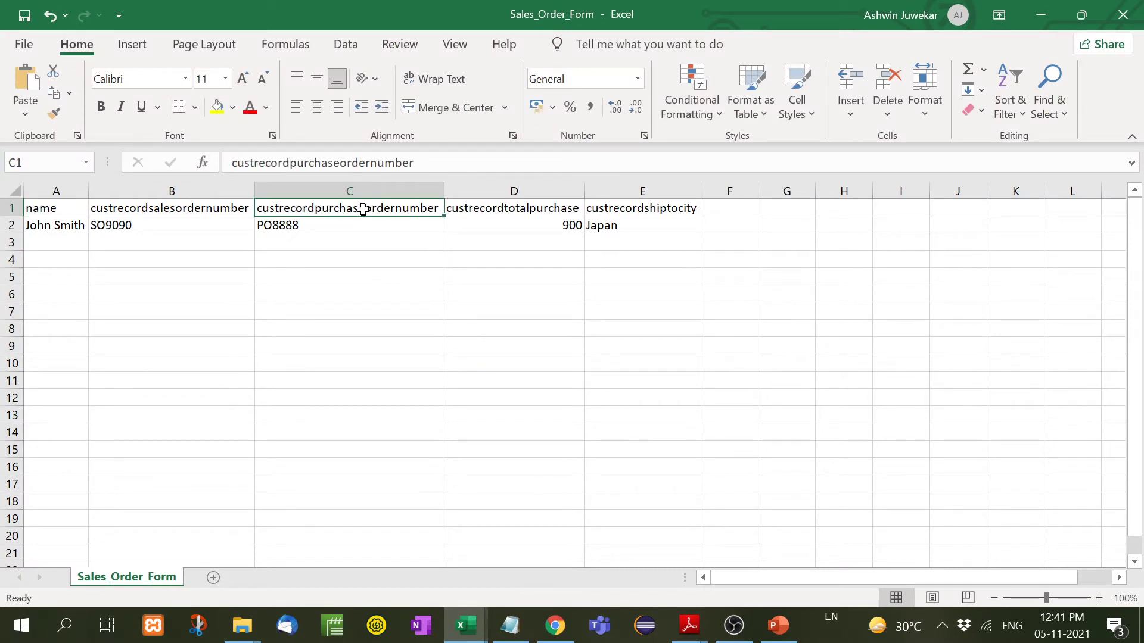
key(alt+Tab)
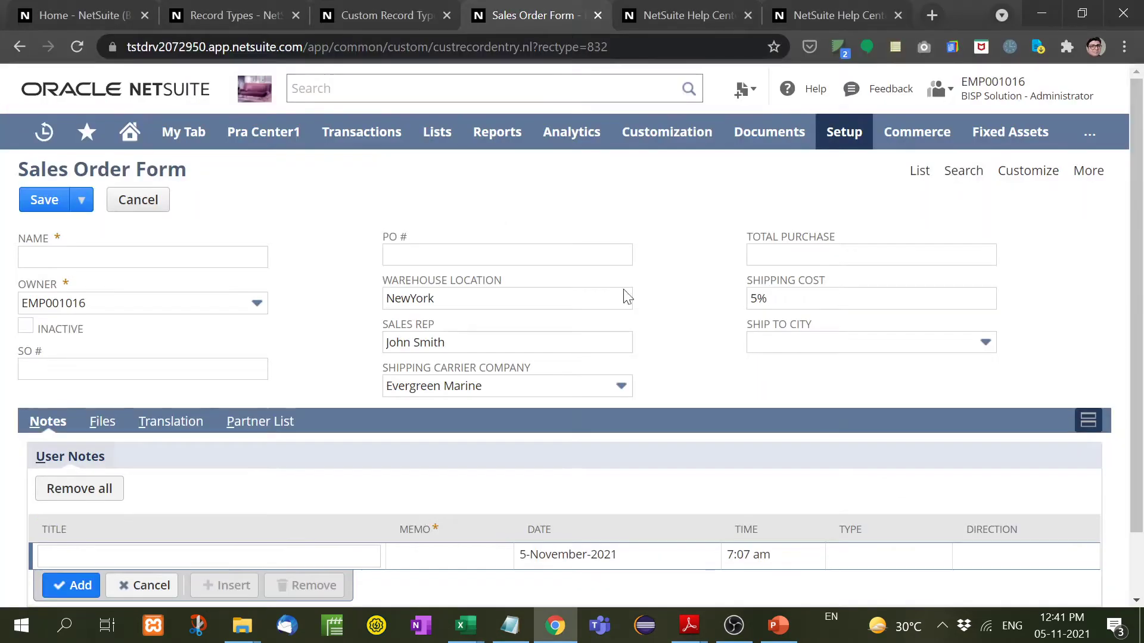
Step: Check the Ship To City field ID, then switch to the Sales_Order_Form workbook
click(786, 326)
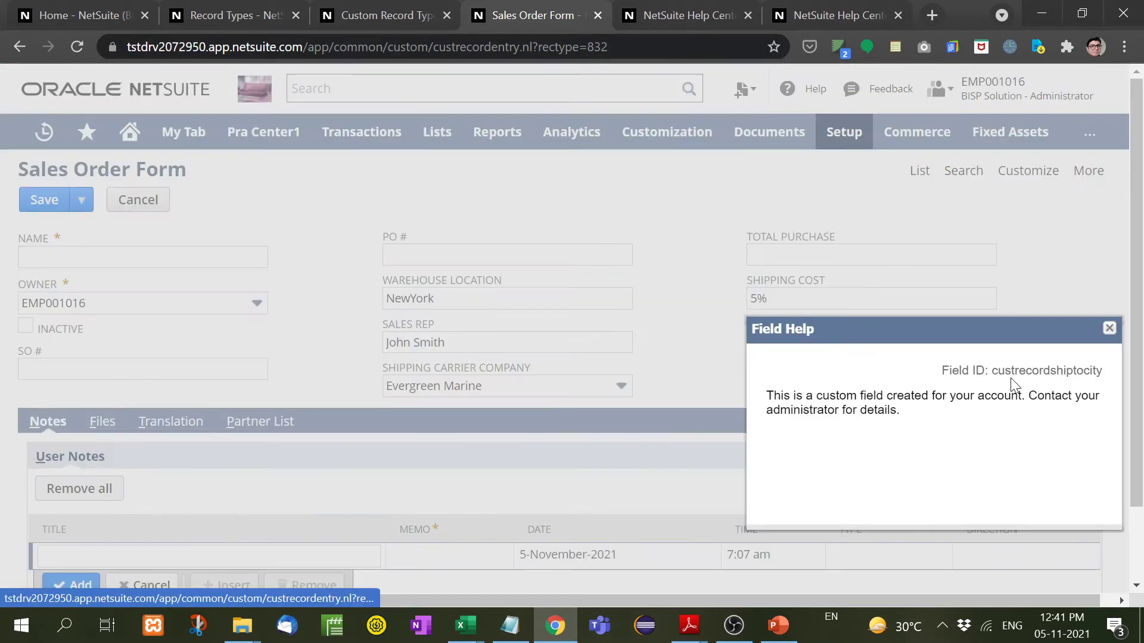
click(1109, 329)
key(alt+Tab)
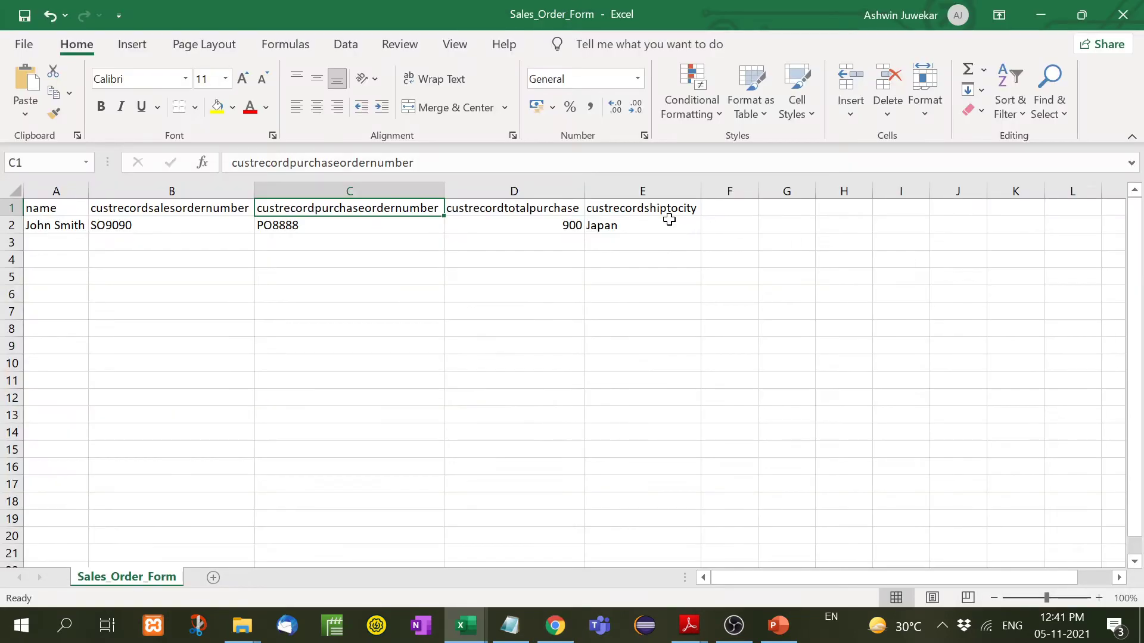
Step: Inspect headers E1 and A1 and the sample values SO9090 and Japan, then return to NetSuite
click(668, 211)
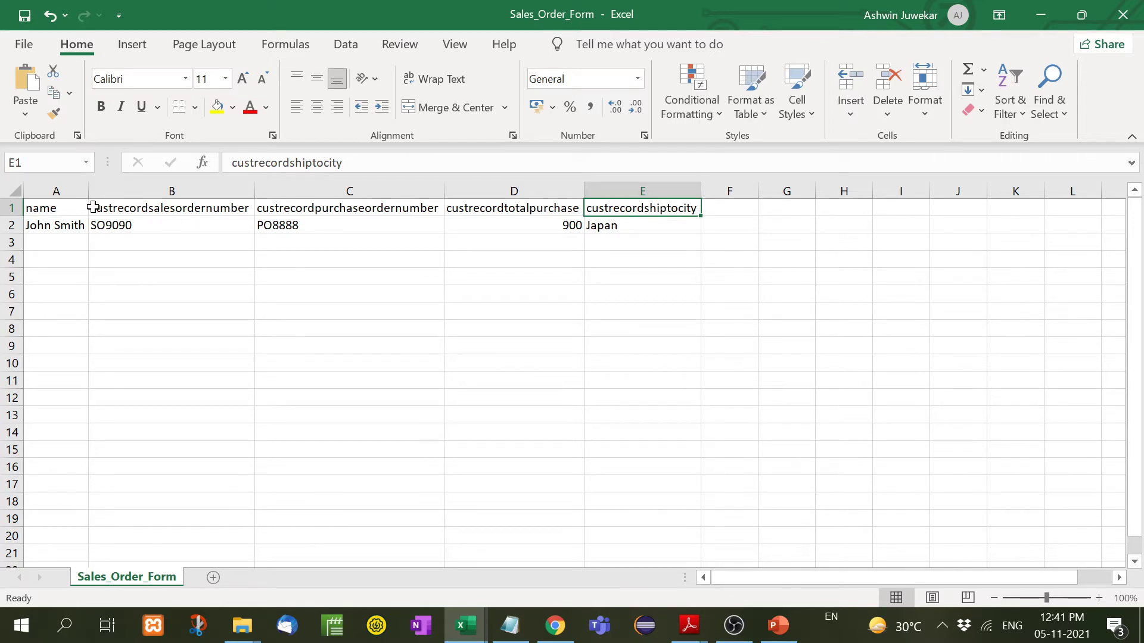
click(74, 205)
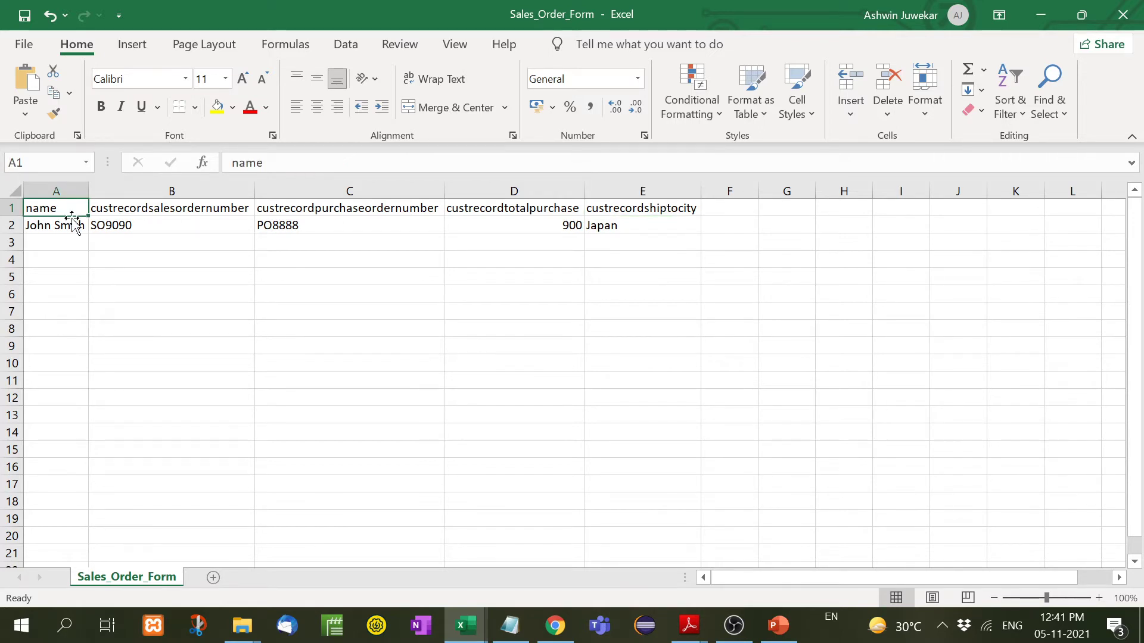
click(179, 225)
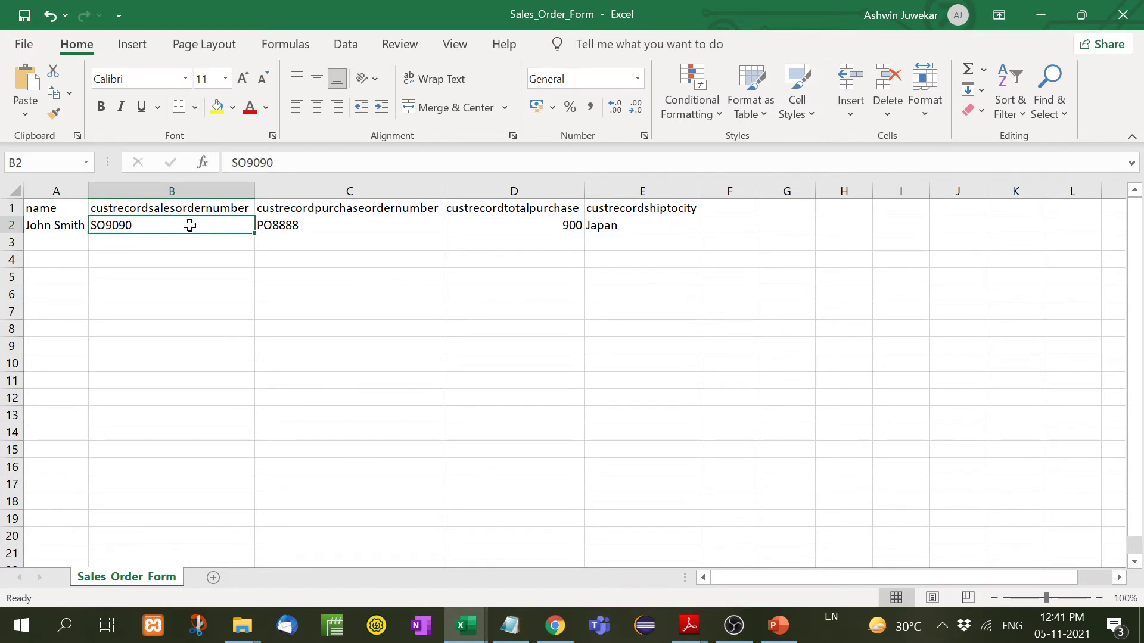
click(623, 225)
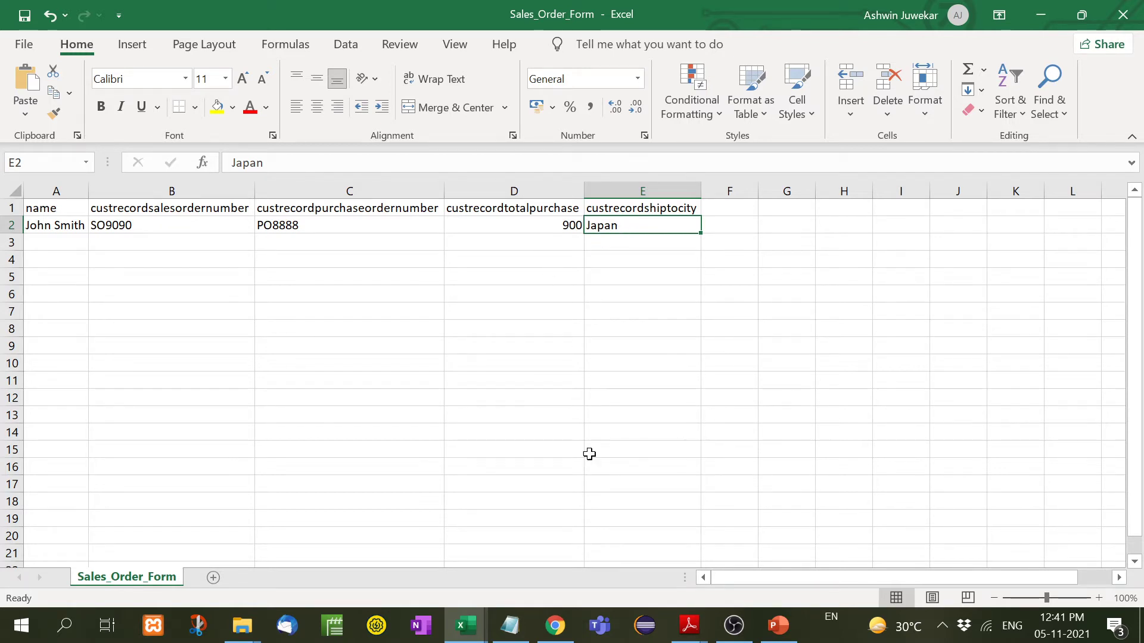
click(555, 626)
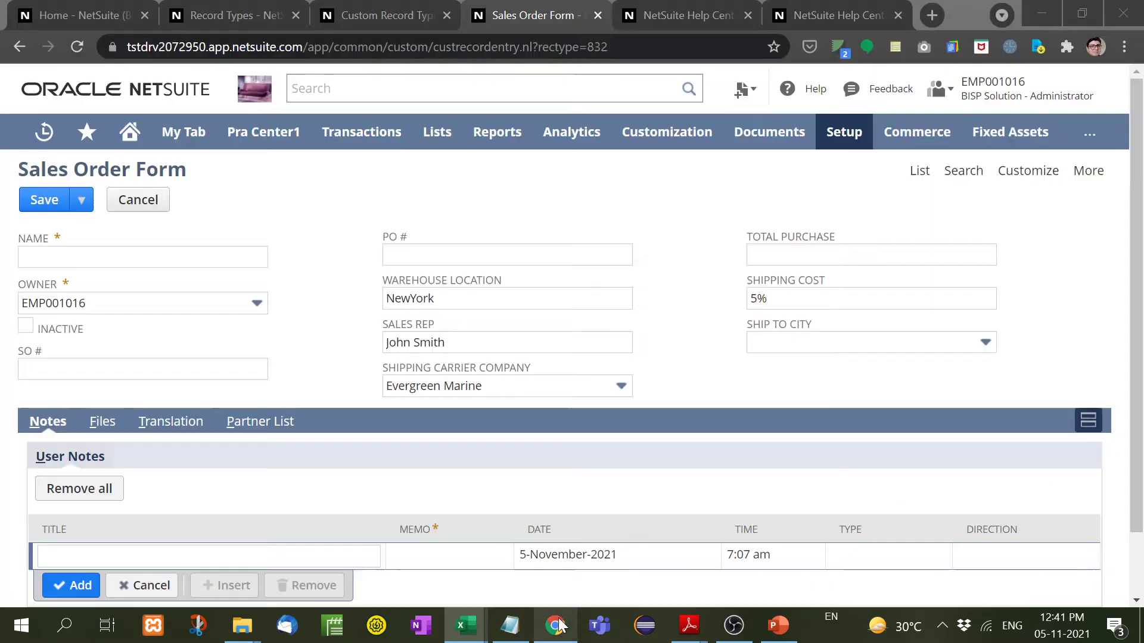
Step: Leave the unsaved form to see the empty Sales Order Form list, then open Saved CSV Imports
click(920, 174)
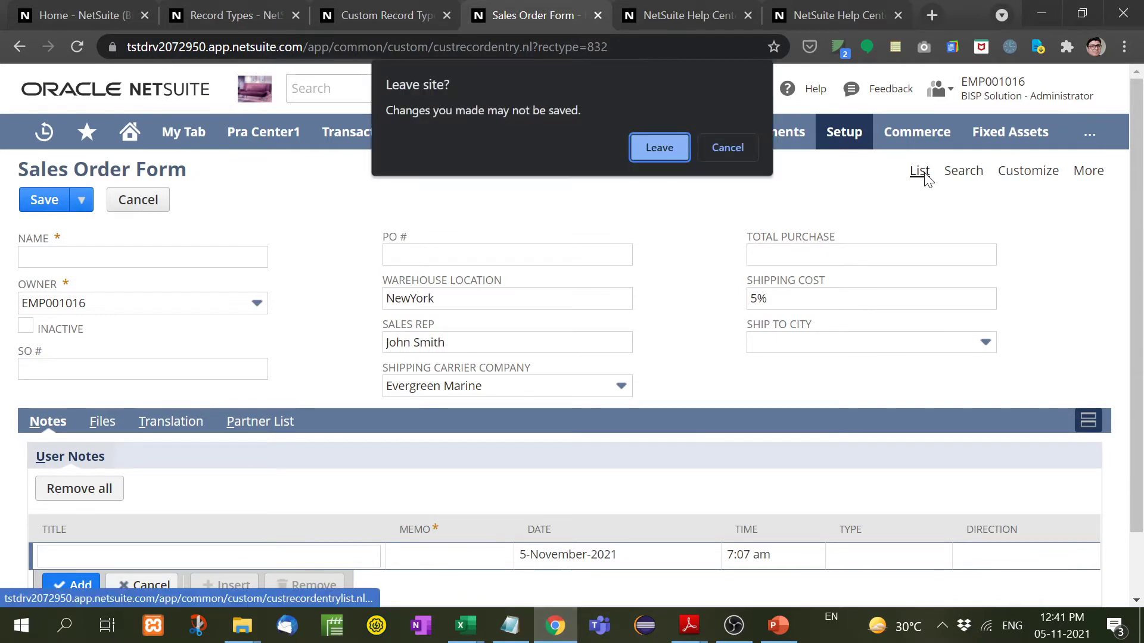
click(654, 148)
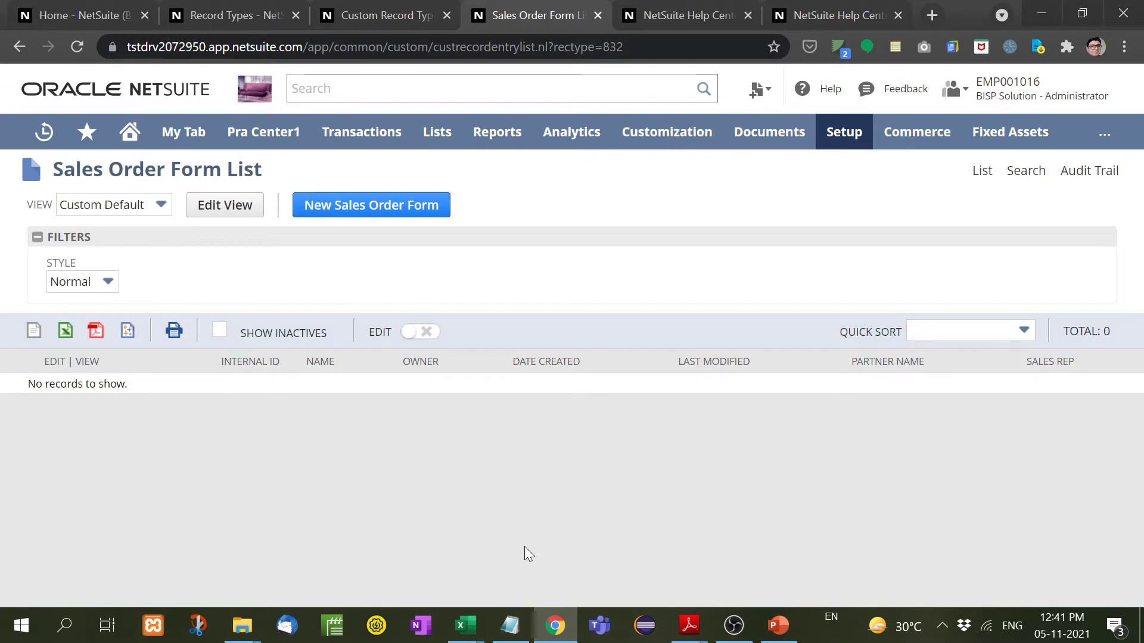
mouse_move(855, 132)
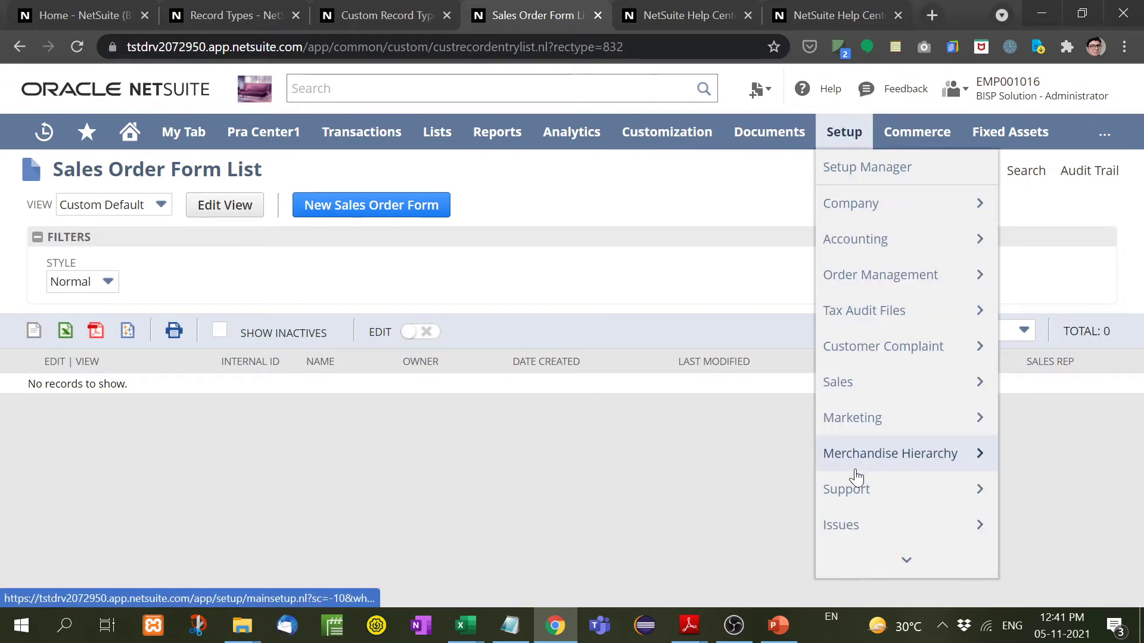
mouse_move(868, 546)
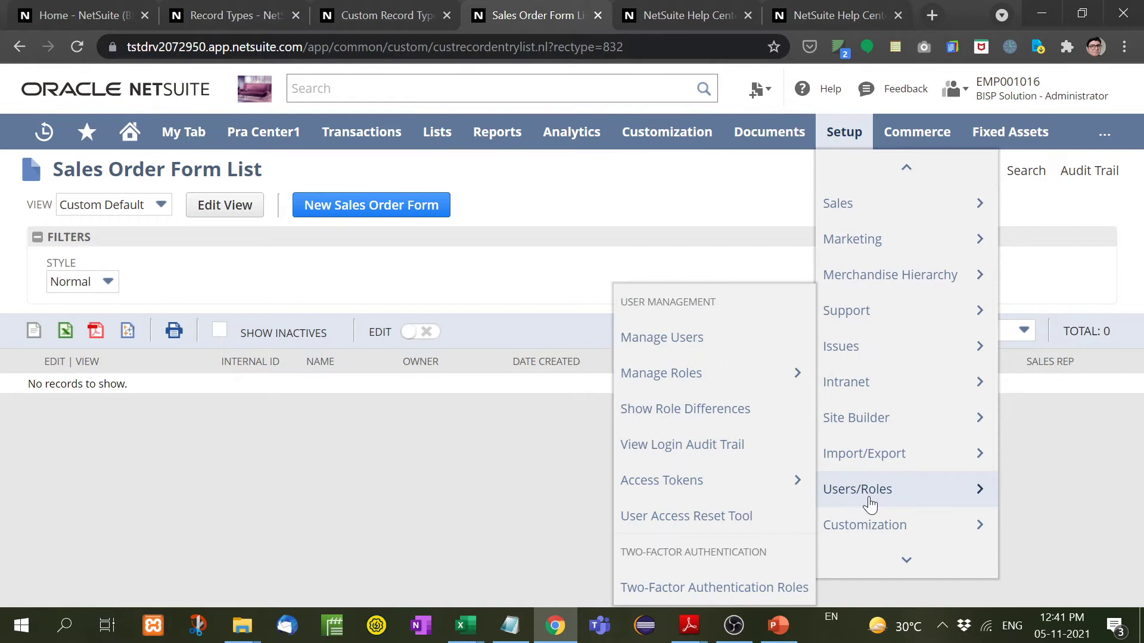
mouse_move(867, 459)
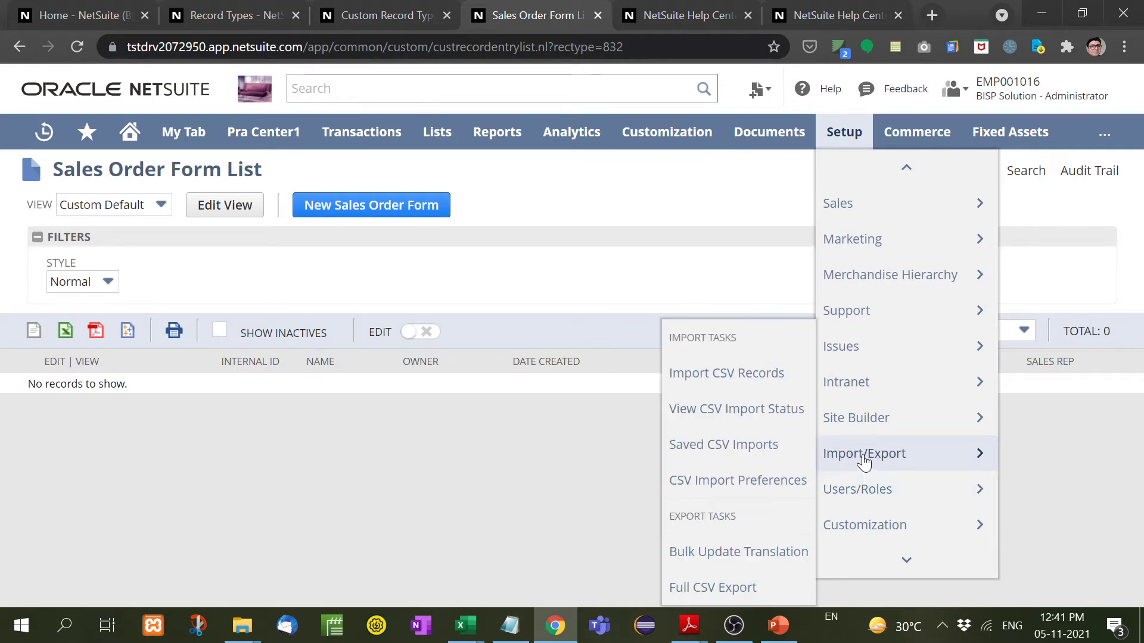
click(755, 456)
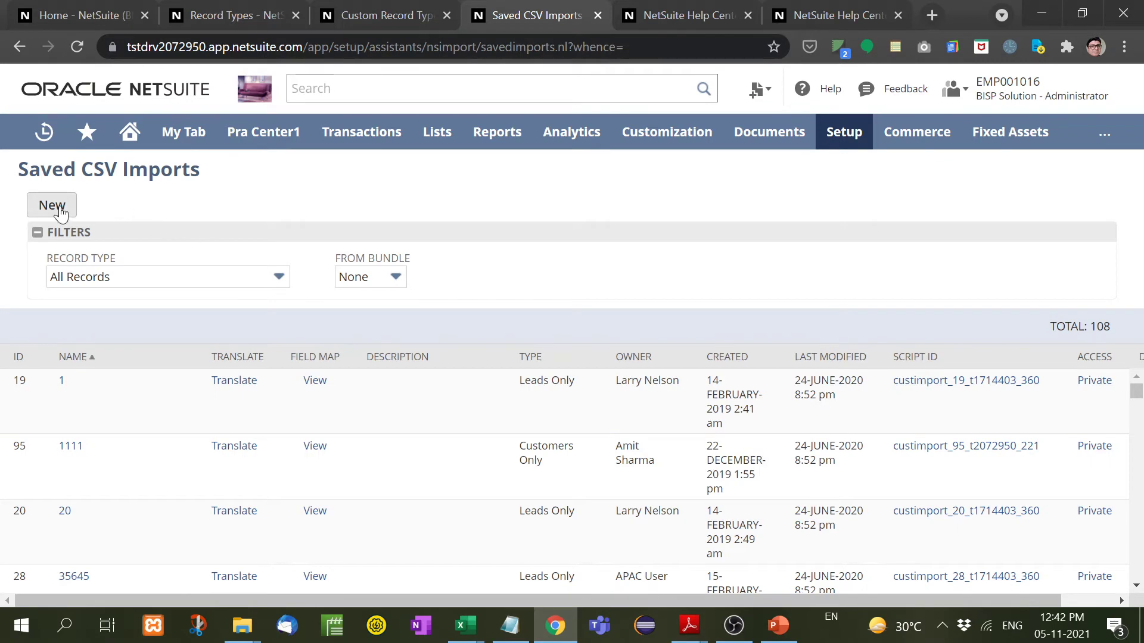
Step: Start a new CSV import with Custom Records as the import type
click(52, 206)
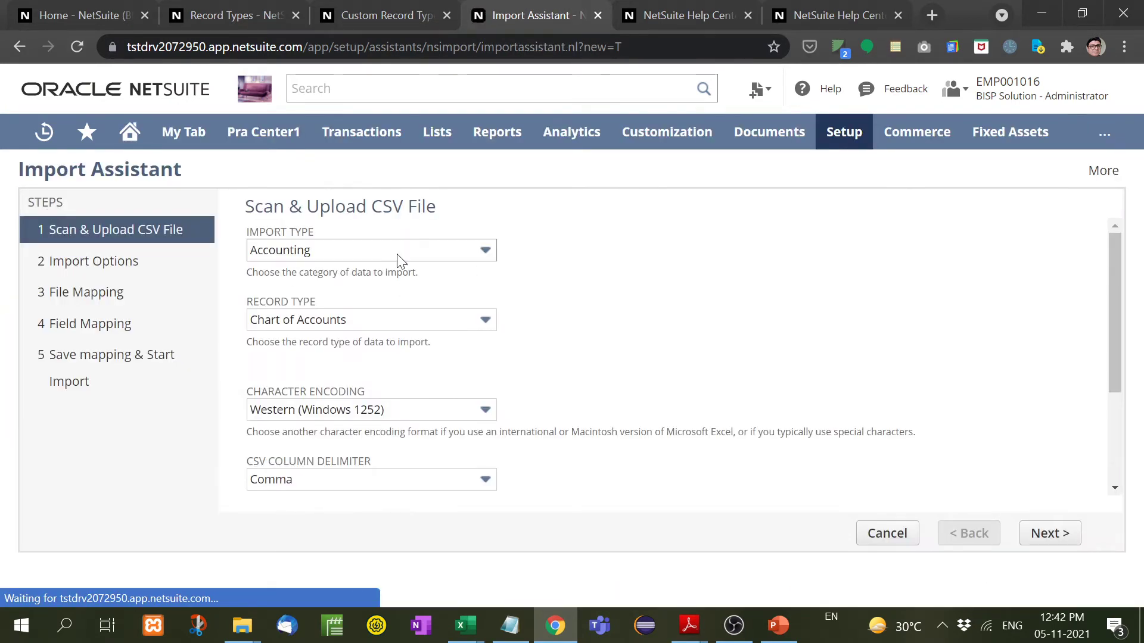
click(752, 368)
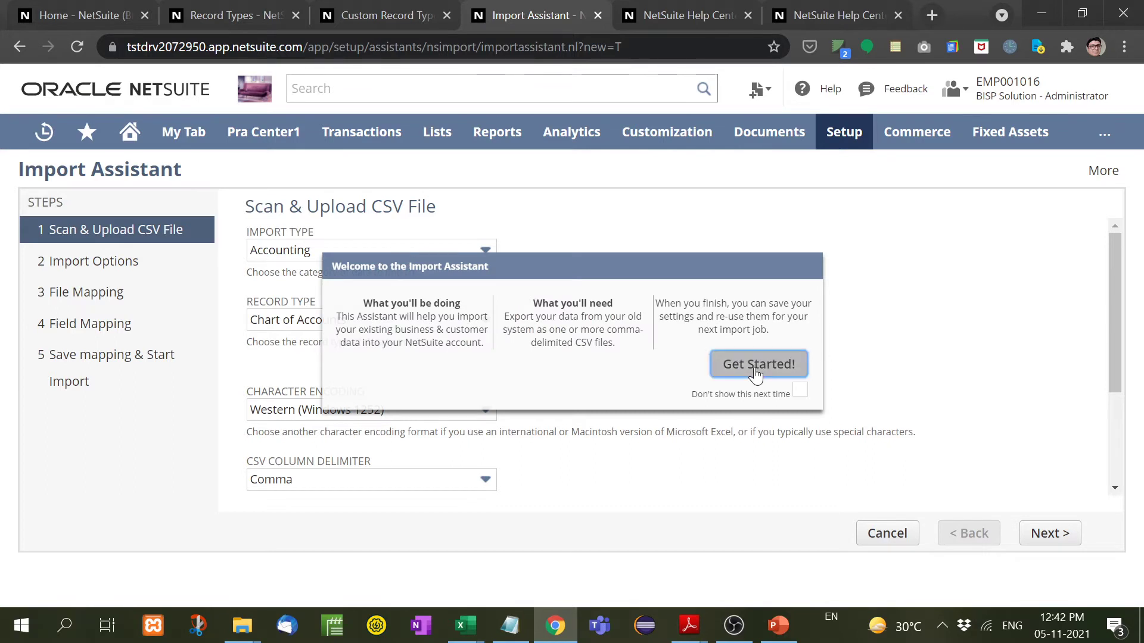
click(393, 250)
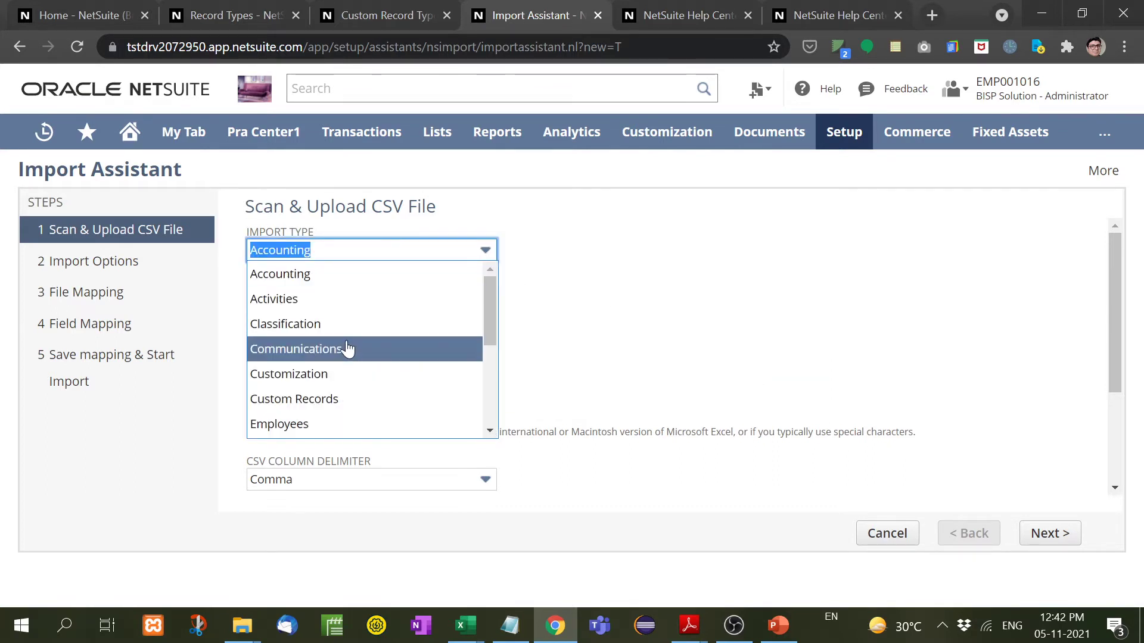
click(343, 399)
Step: Set record type to Sales Order Form and attach Sales_Order_Form.csv as the import file
click(366, 320)
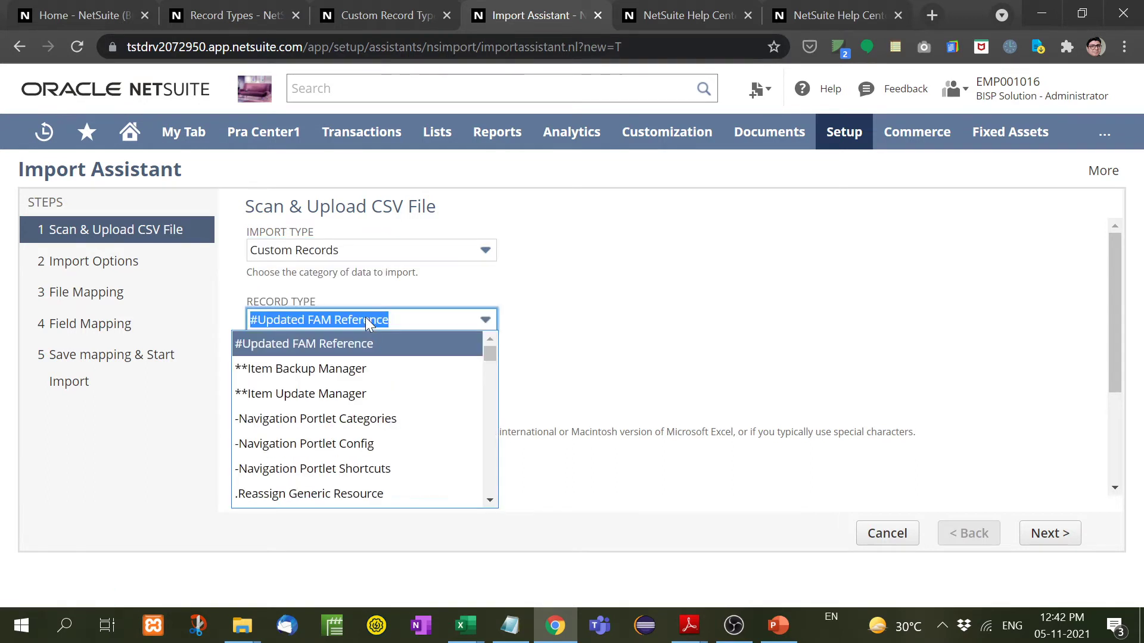
text(s Order Form)
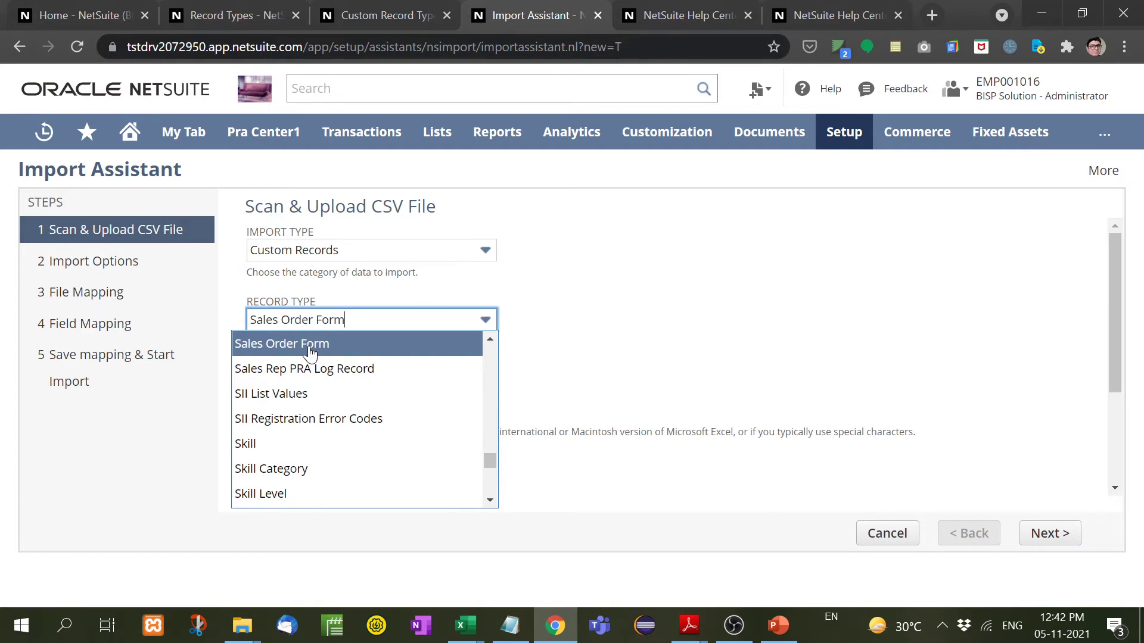
key(Return)
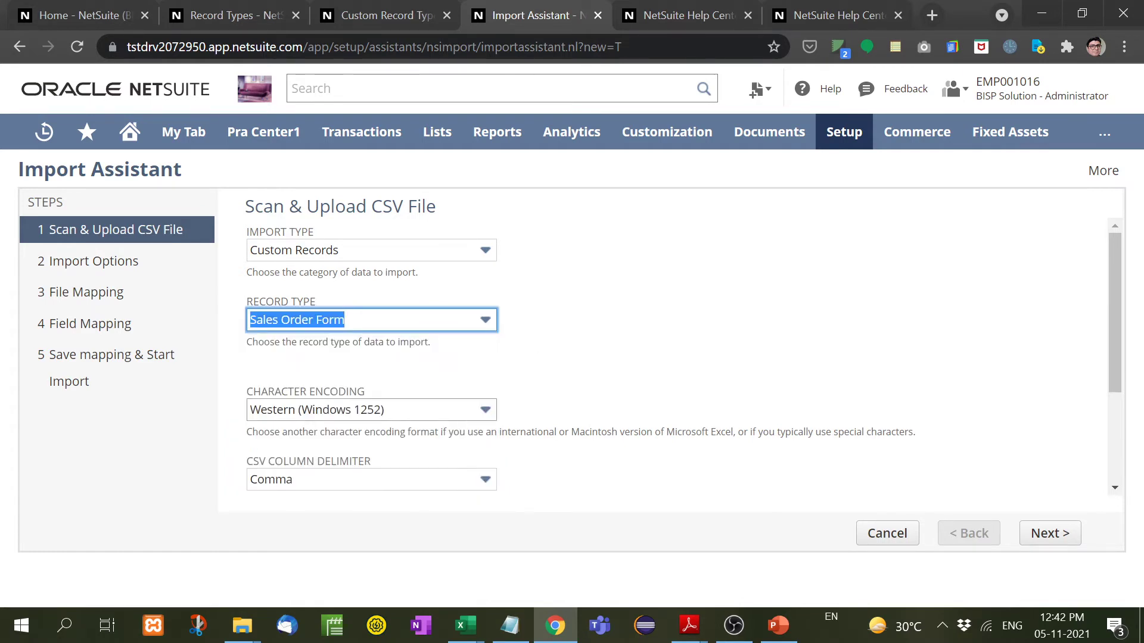
scroll(461, 459, down, 3)
click(295, 471)
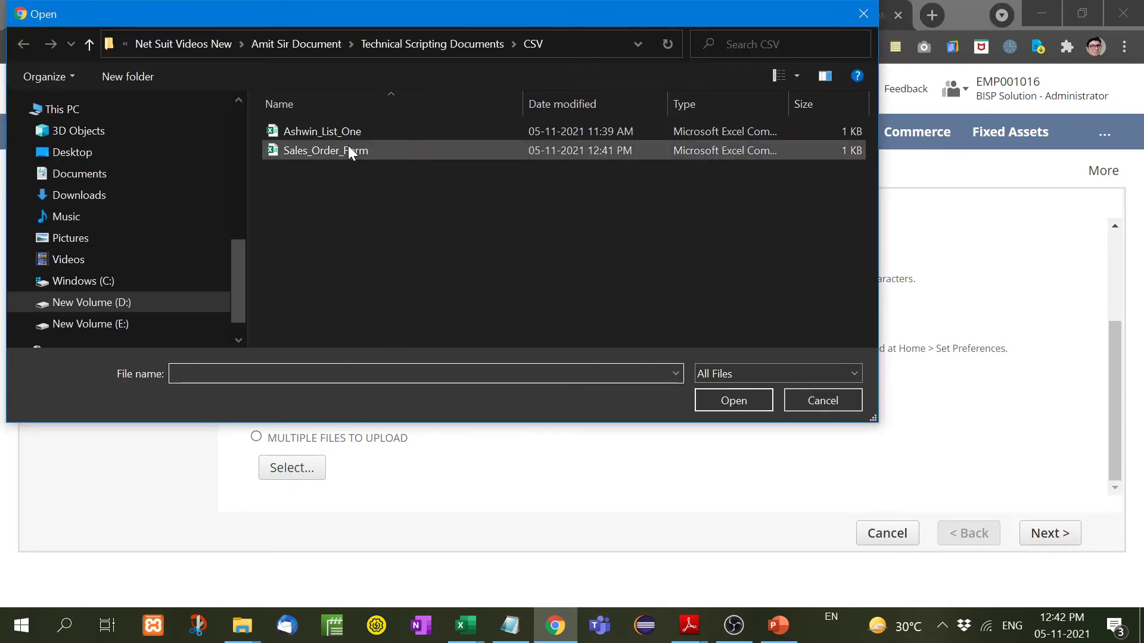
double_click(345, 155)
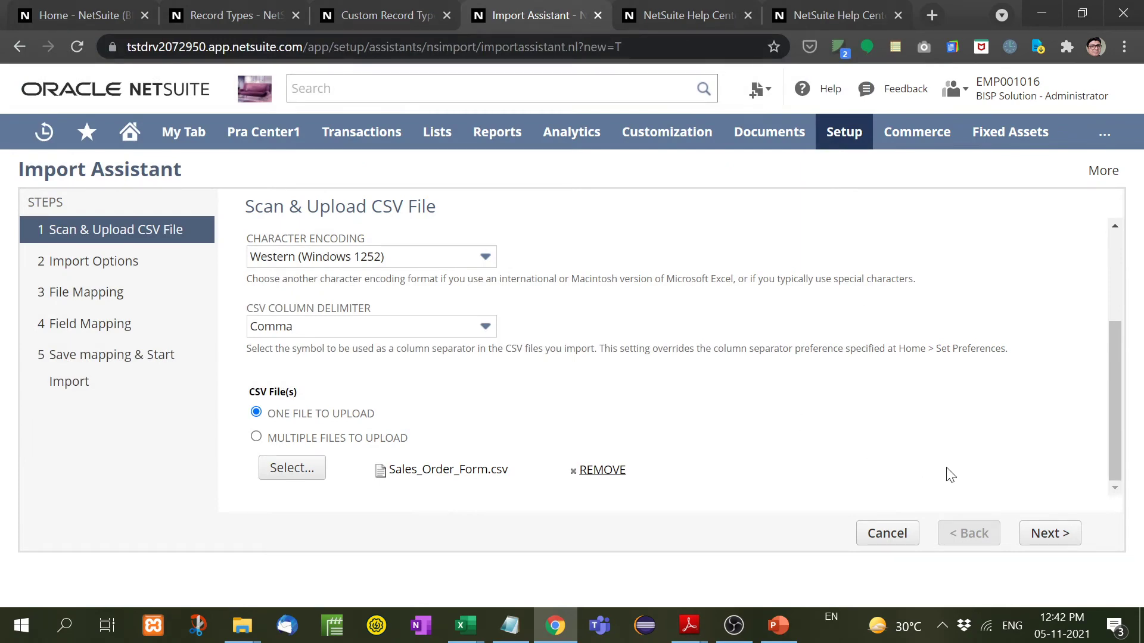
click(1050, 544)
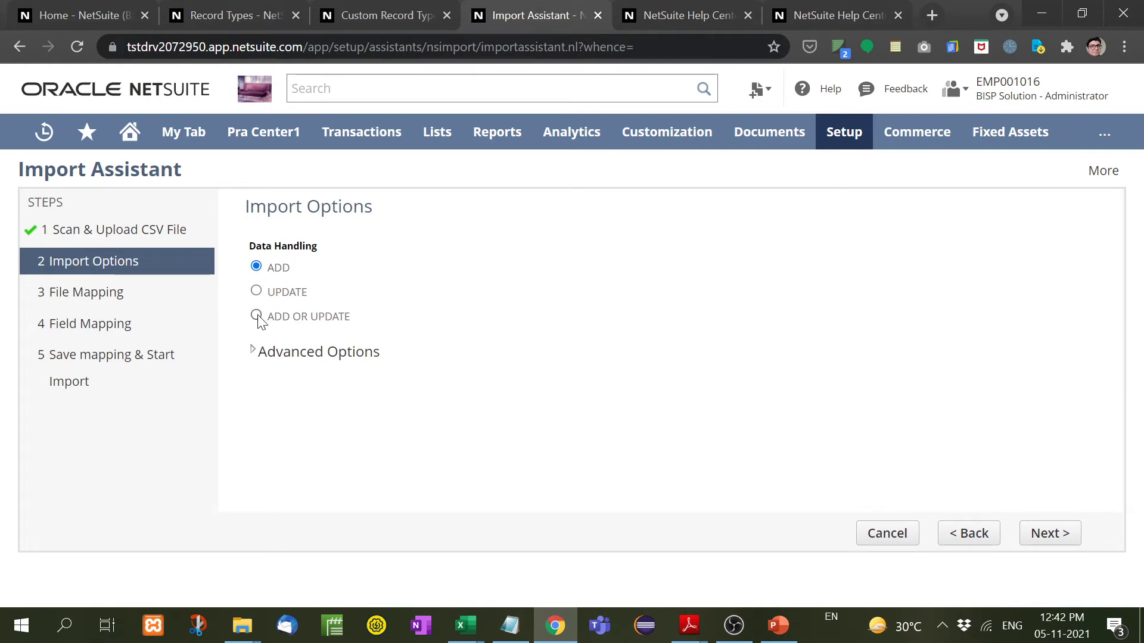
Step: Keep Data Handling on ADD, review Advanced Options, and proceed to Field Mapping
click(254, 351)
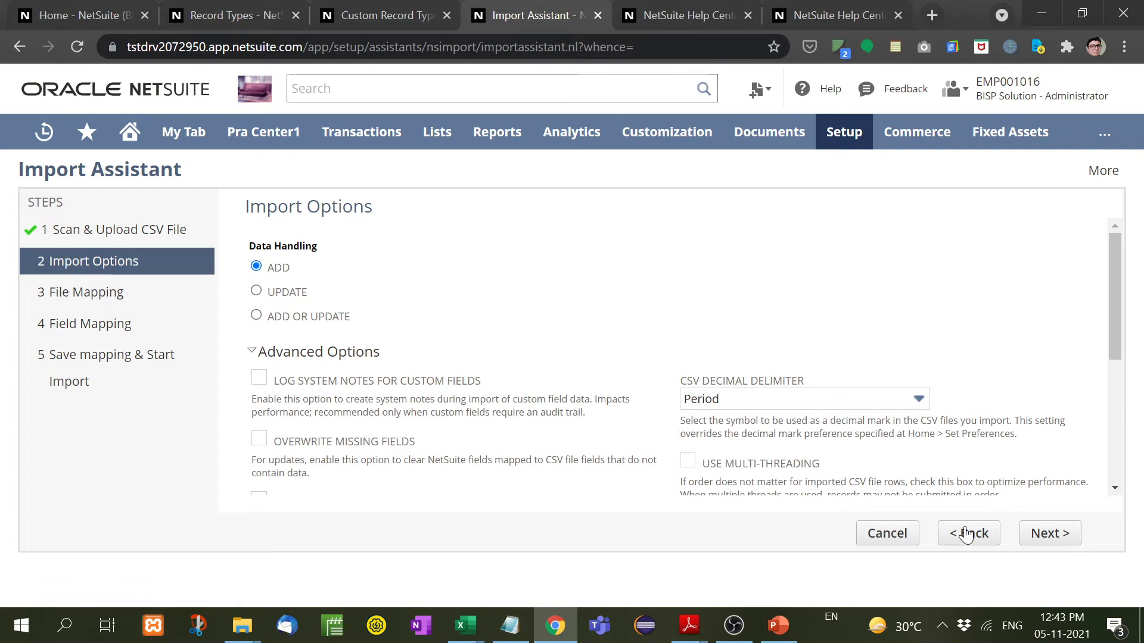
click(1067, 541)
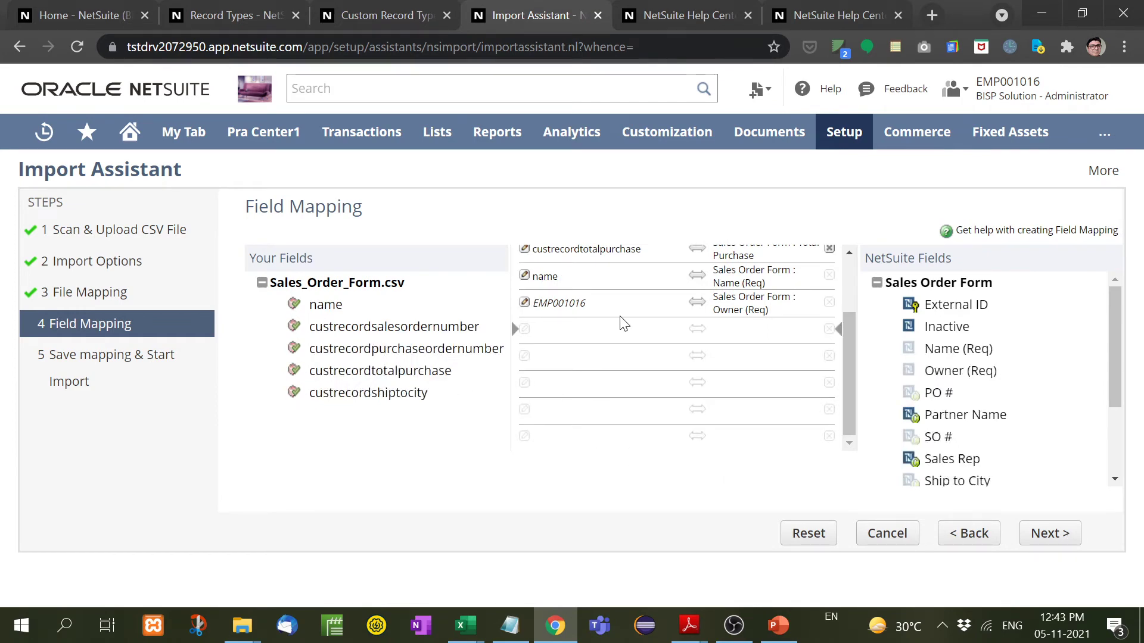
Step: Check that each CSV column maps to a Sales Order Form field and accept the mapping
scroll(646, 350, up, 3)
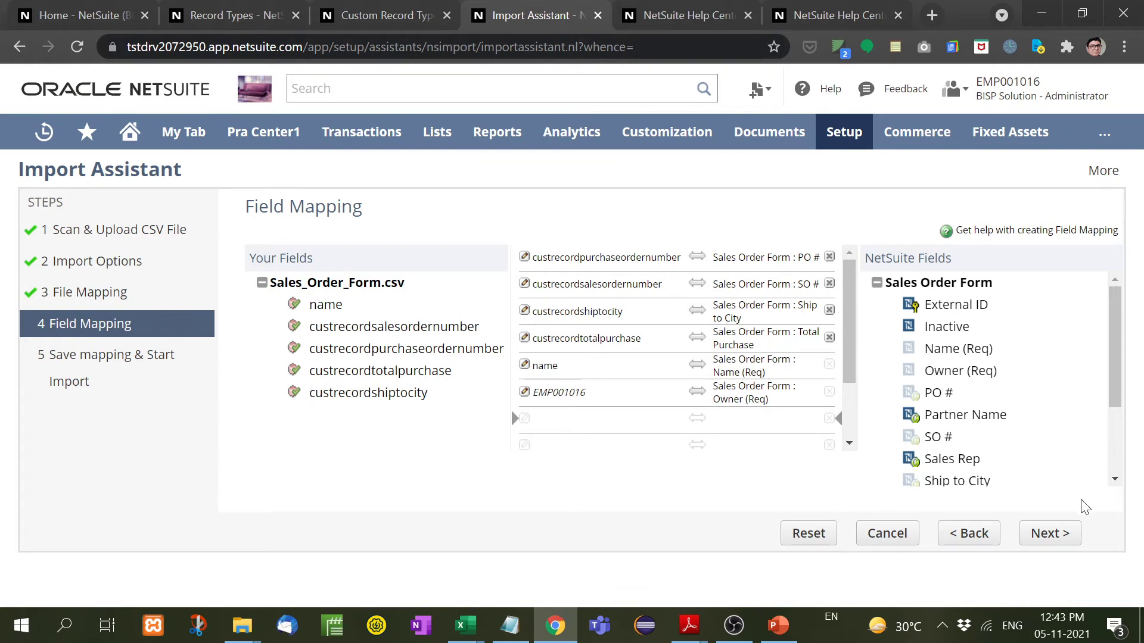
click(1047, 536)
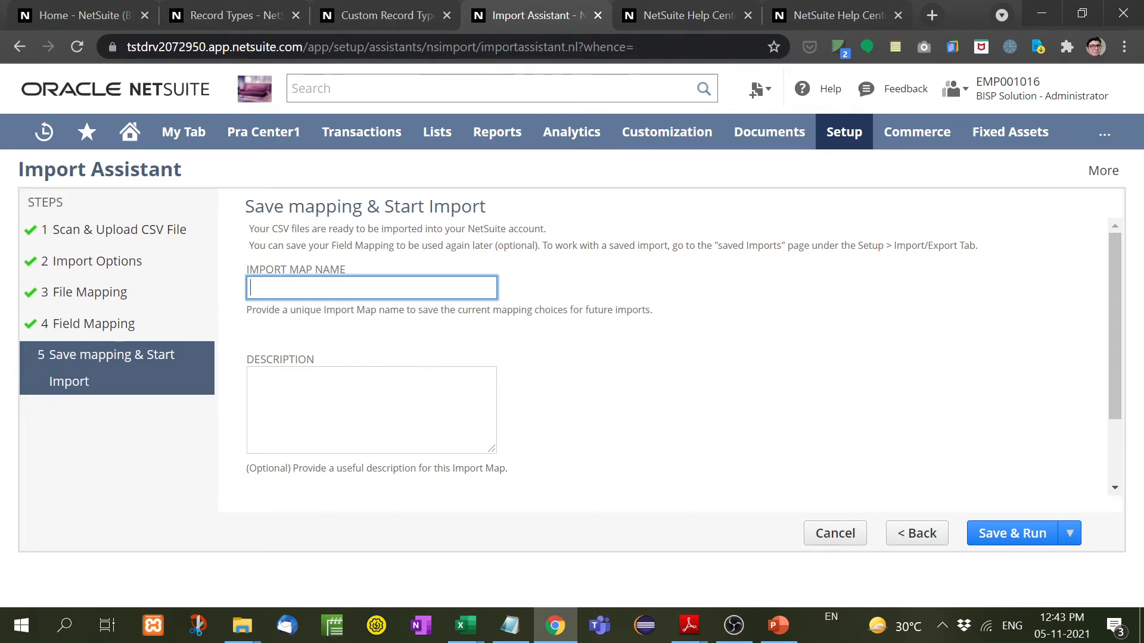
Step: Run the import without saving a mapping and confirm the warning
click(1068, 534)
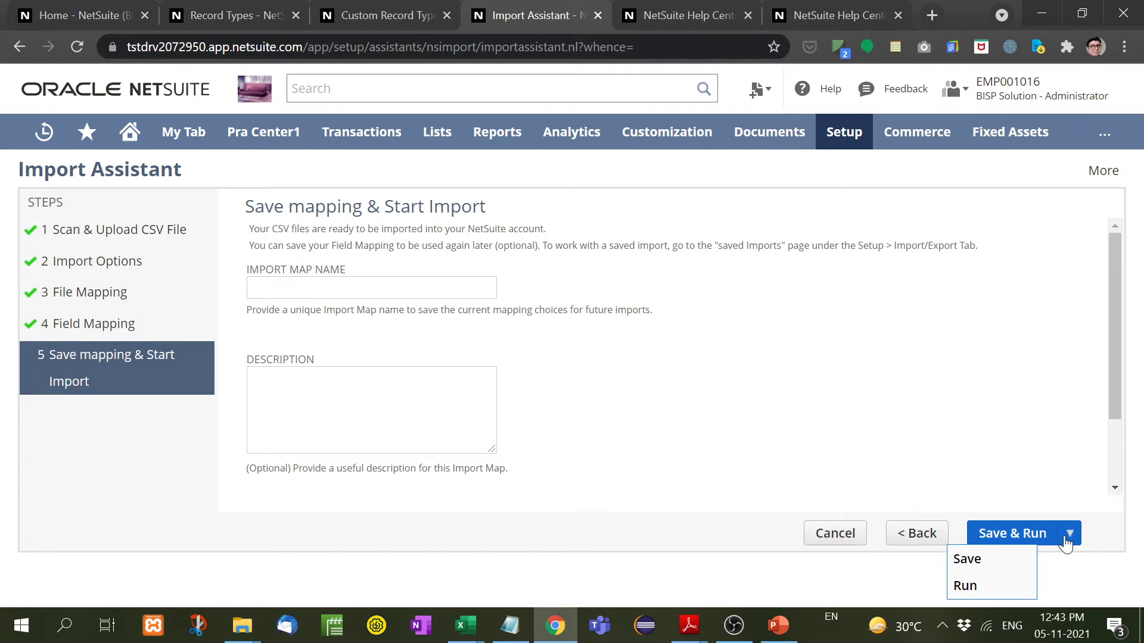
click(973, 586)
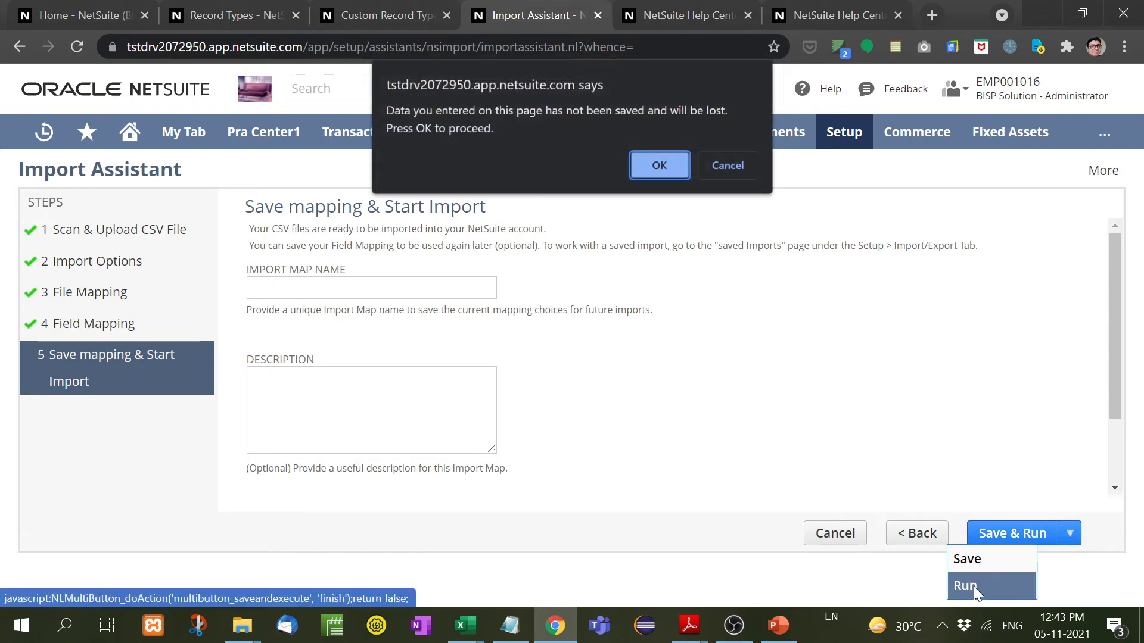
click(641, 169)
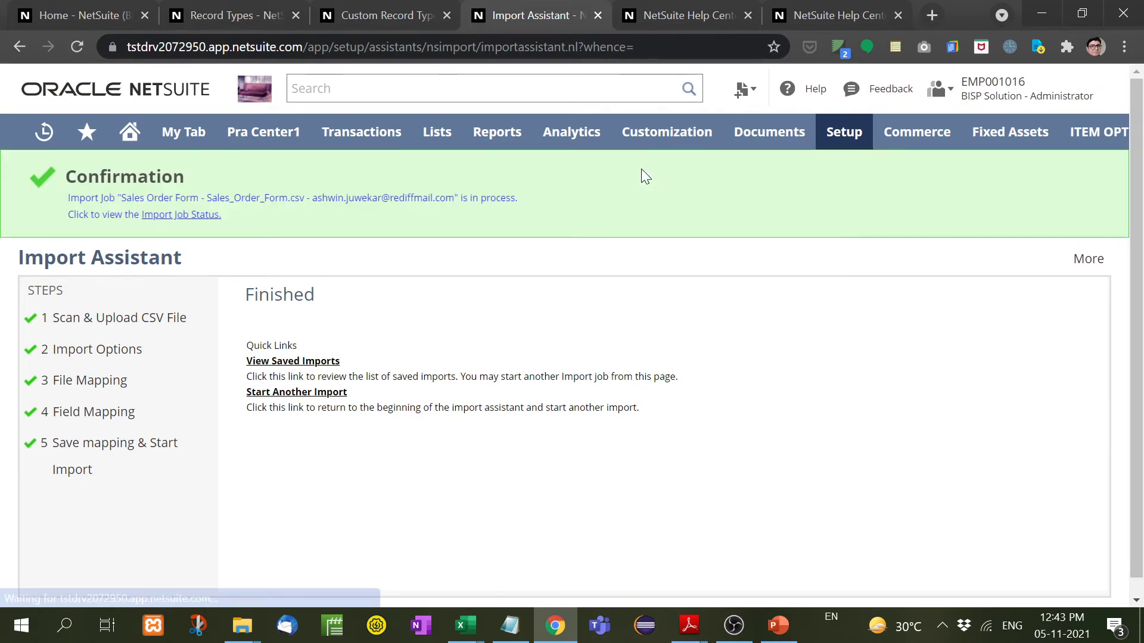
Step: Confirm the Sales_Order_Form.csv job imported 1 of 1 records, then open the Record Types list
click(189, 217)
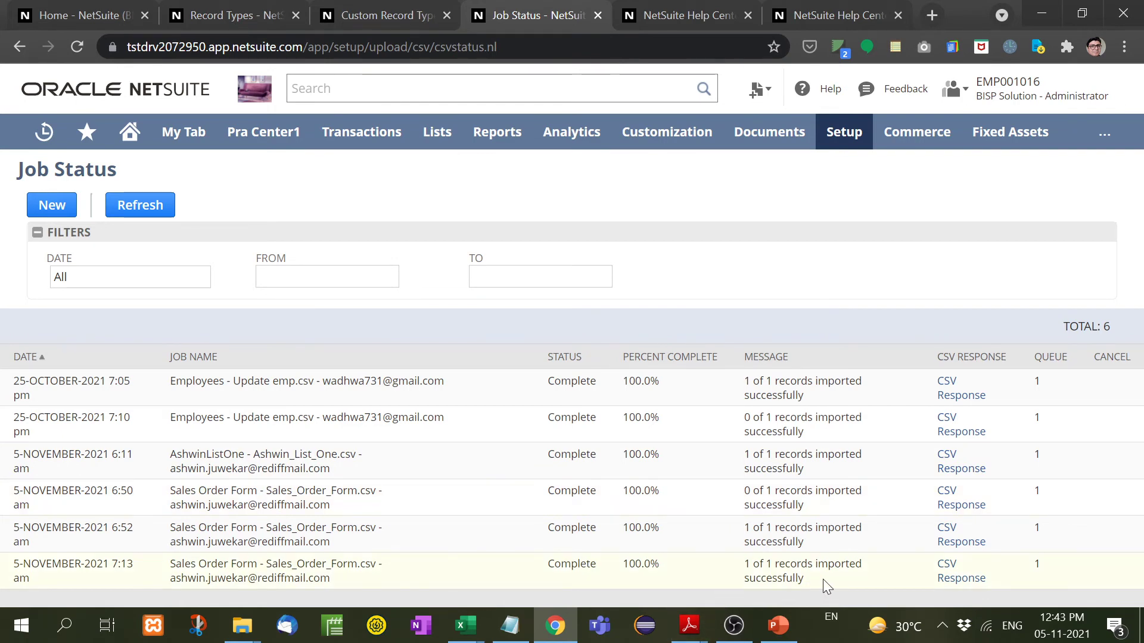
click(380, 12)
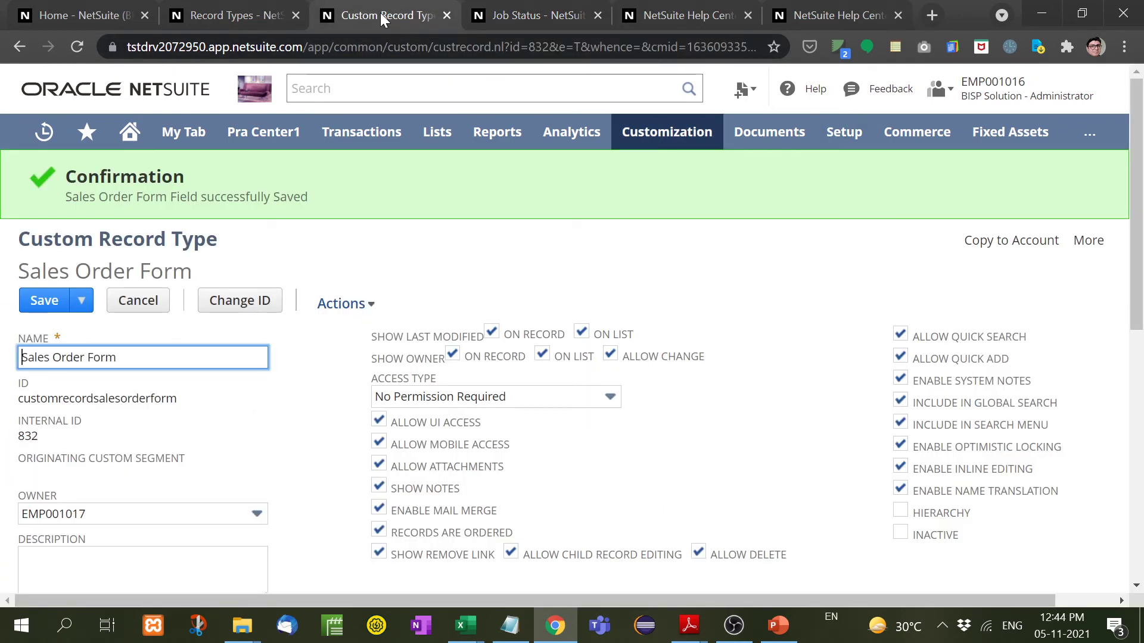
click(496, 23)
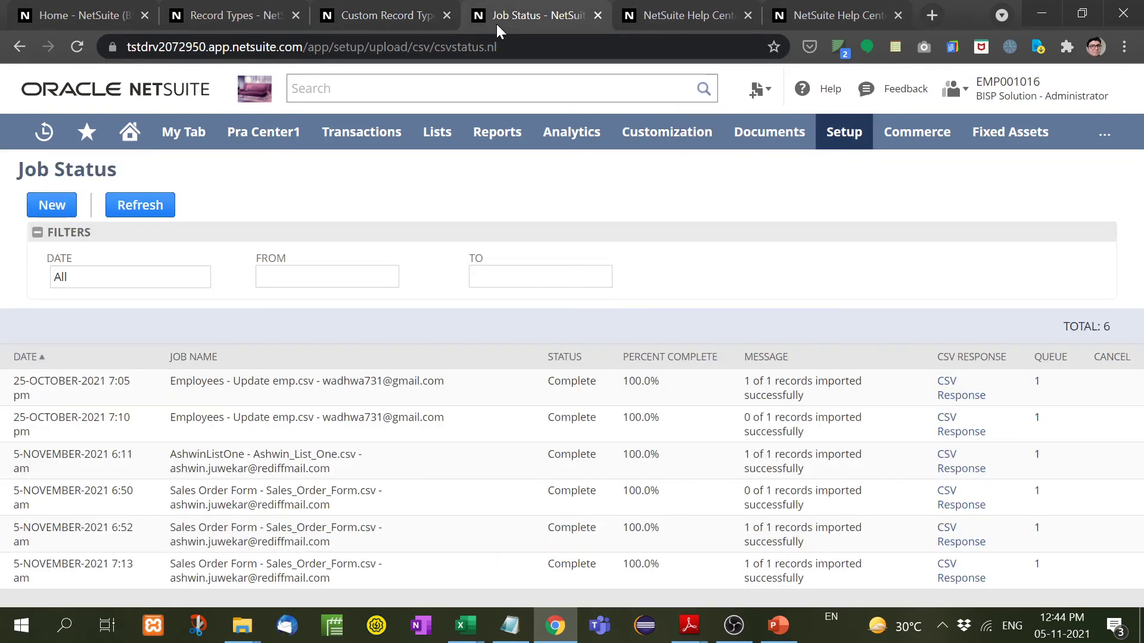
click(387, 15)
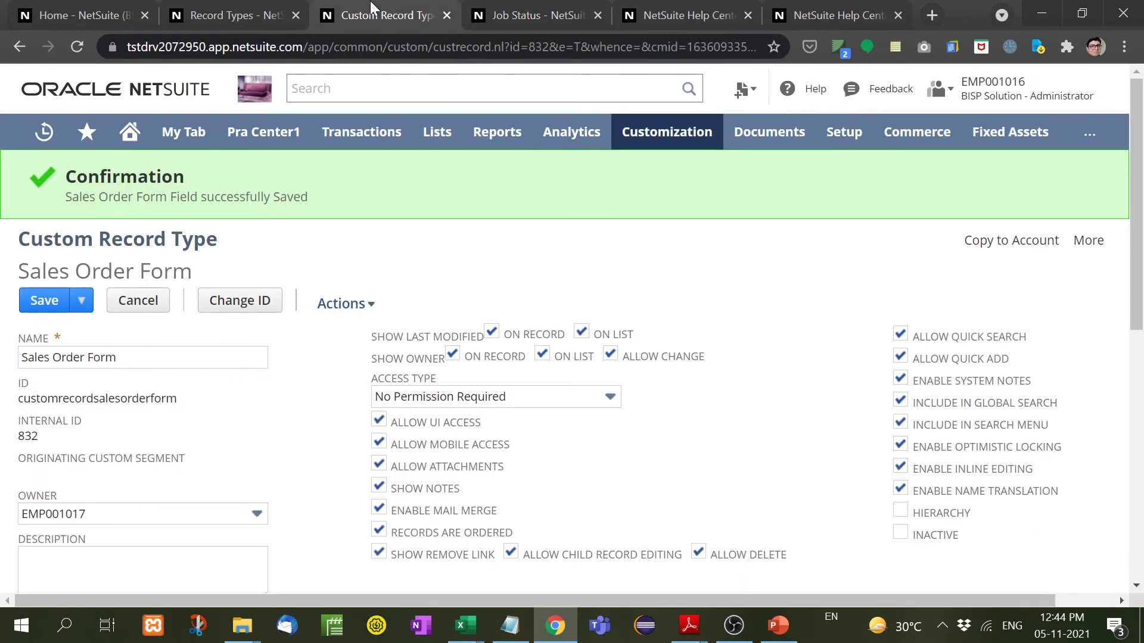
click(216, 16)
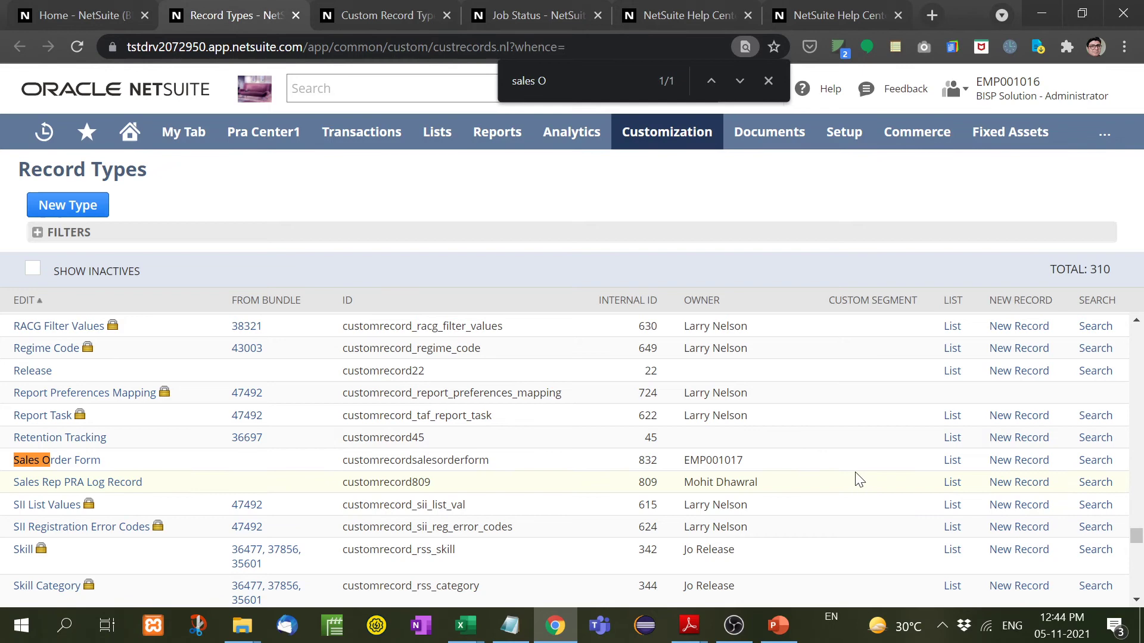
Step: Open the single imported Sales Order Form record showing SO9090, PO8888, 900 and Japan
ctrl+click(951, 464)
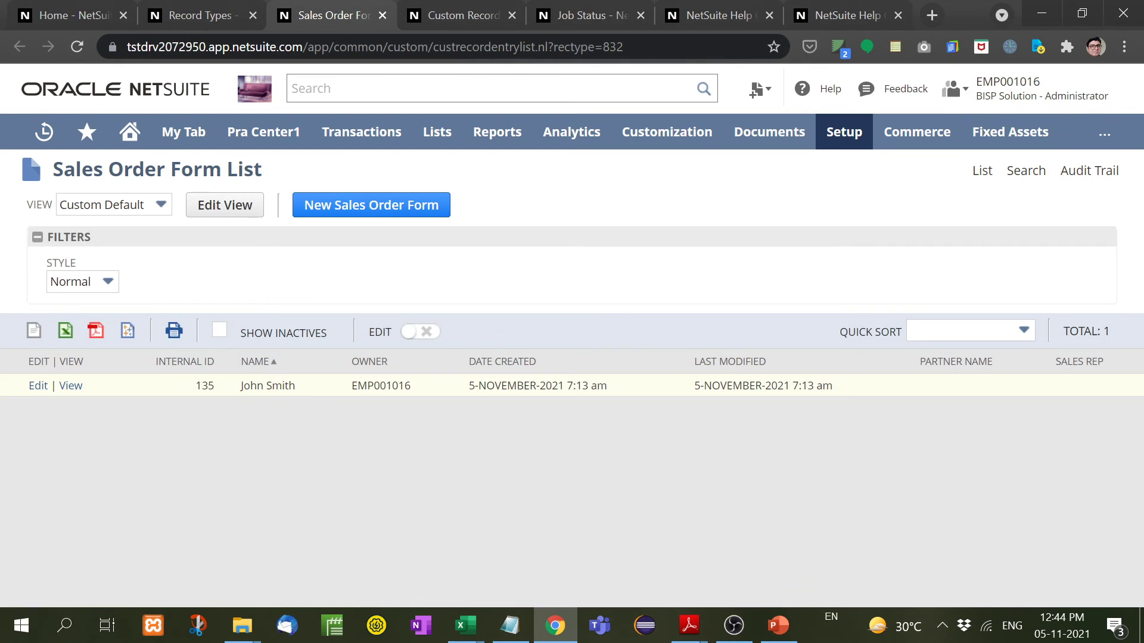
click(70, 388)
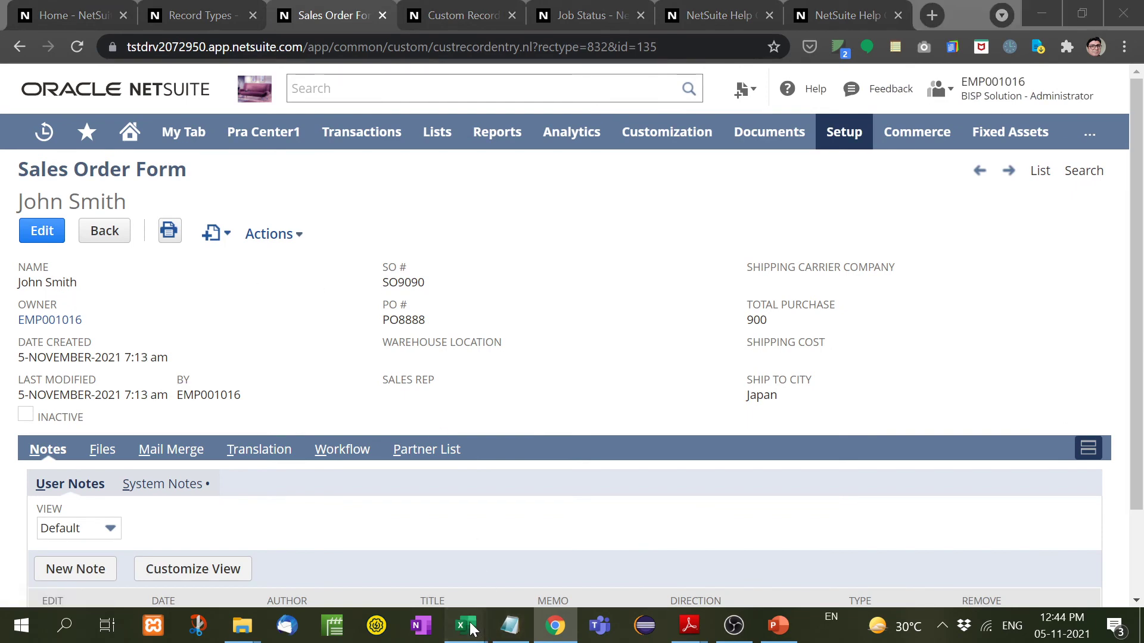
Step: In the Sales_Order_Form sheet, check row 2's name, sales order SO9090 and purchase order PO8888
mouse_move(466, 626)
click(572, 563)
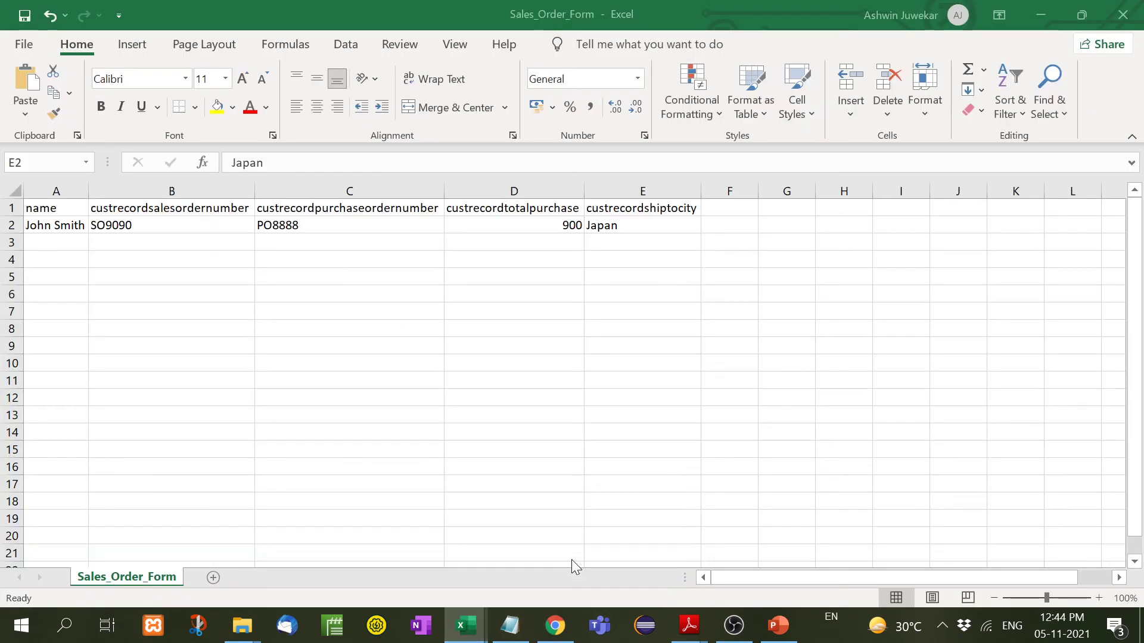
click(32, 225)
click(162, 213)
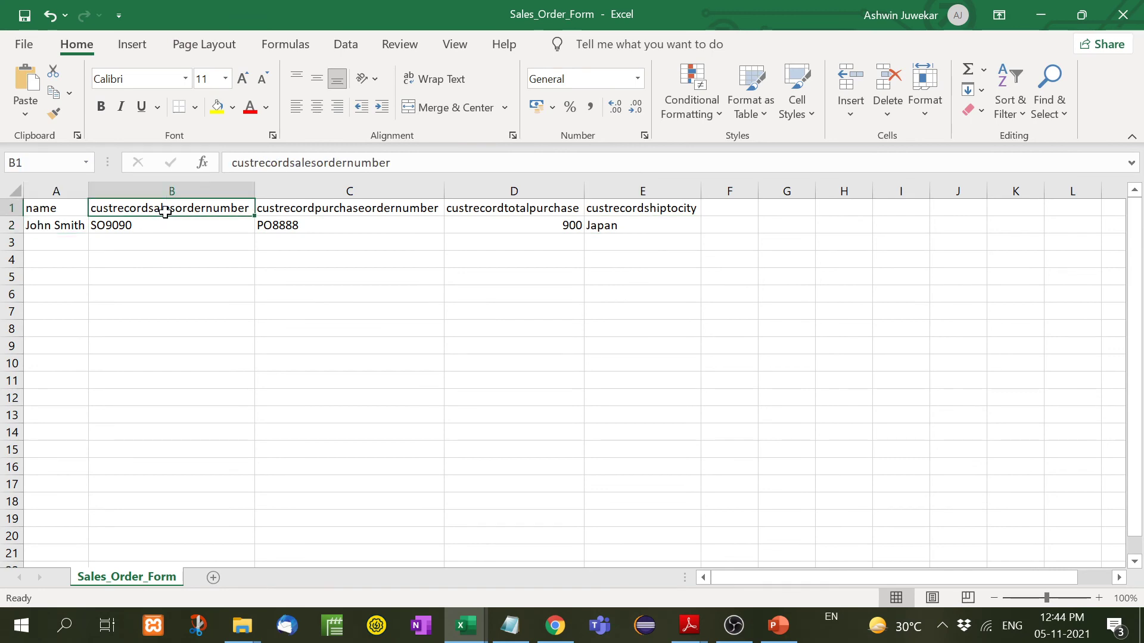
click(163, 223)
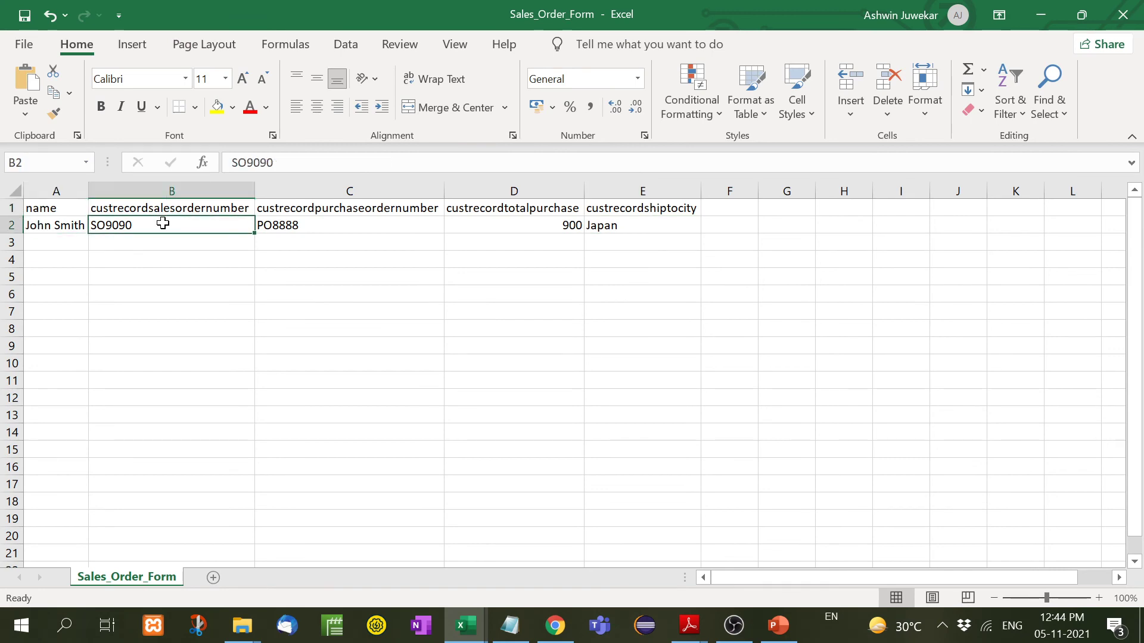
click(306, 228)
Step: Compare the sheet's values, including the 900 total purchase in D2, against the imported NetSuite record
key(alt+Tab)
mouse_move(309, 230)
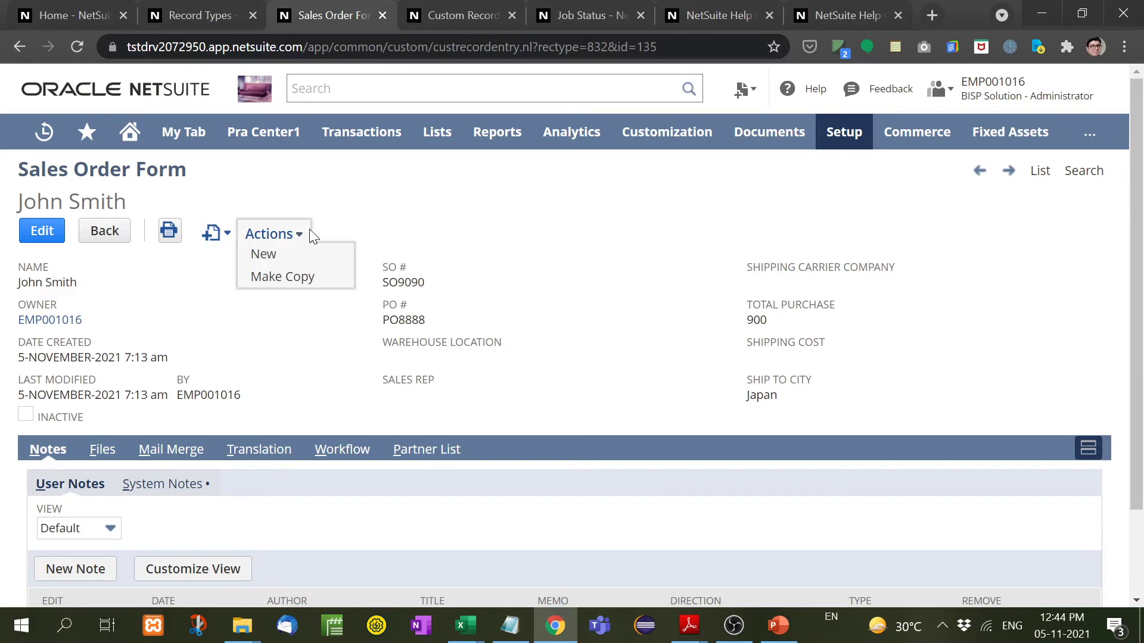
click(280, 276)
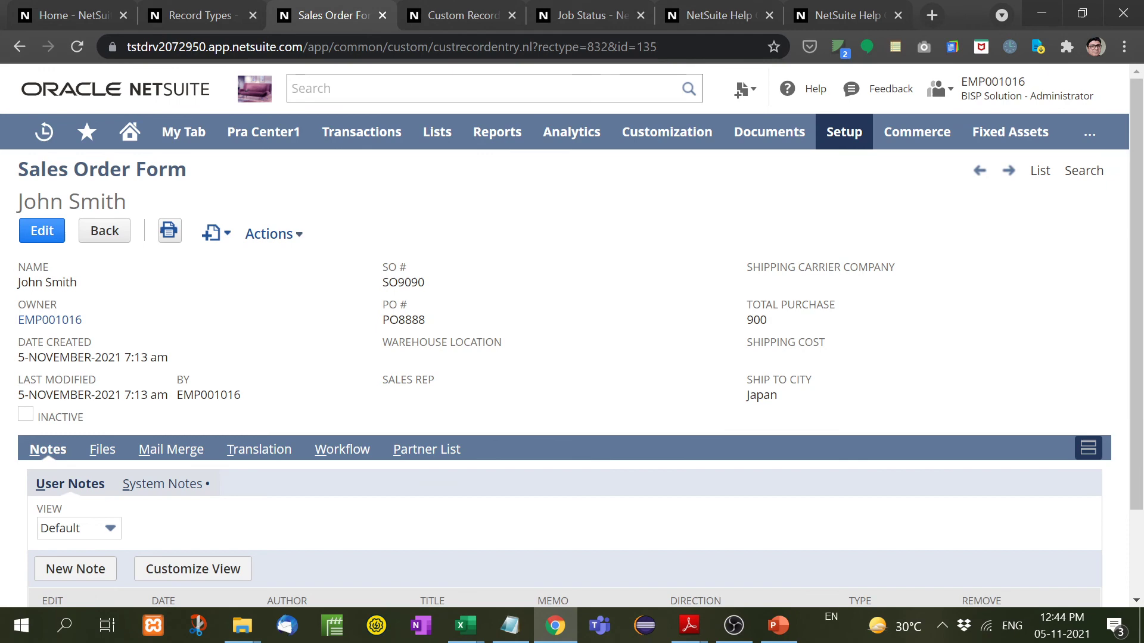
key(alt+Tab)
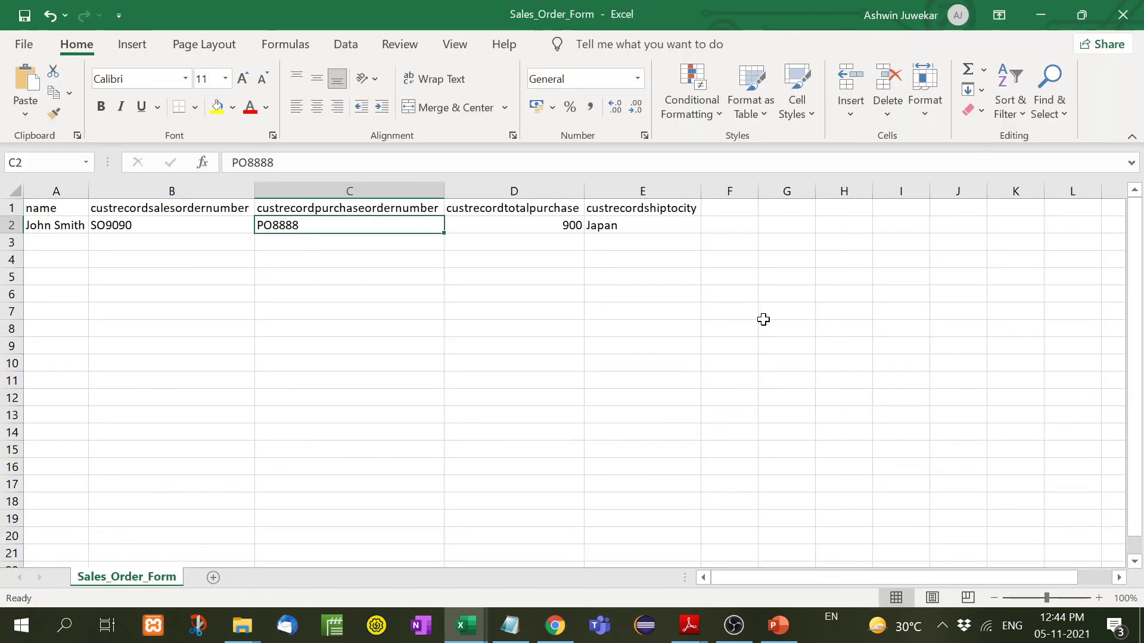
click(542, 227)
key(alt+Tab)
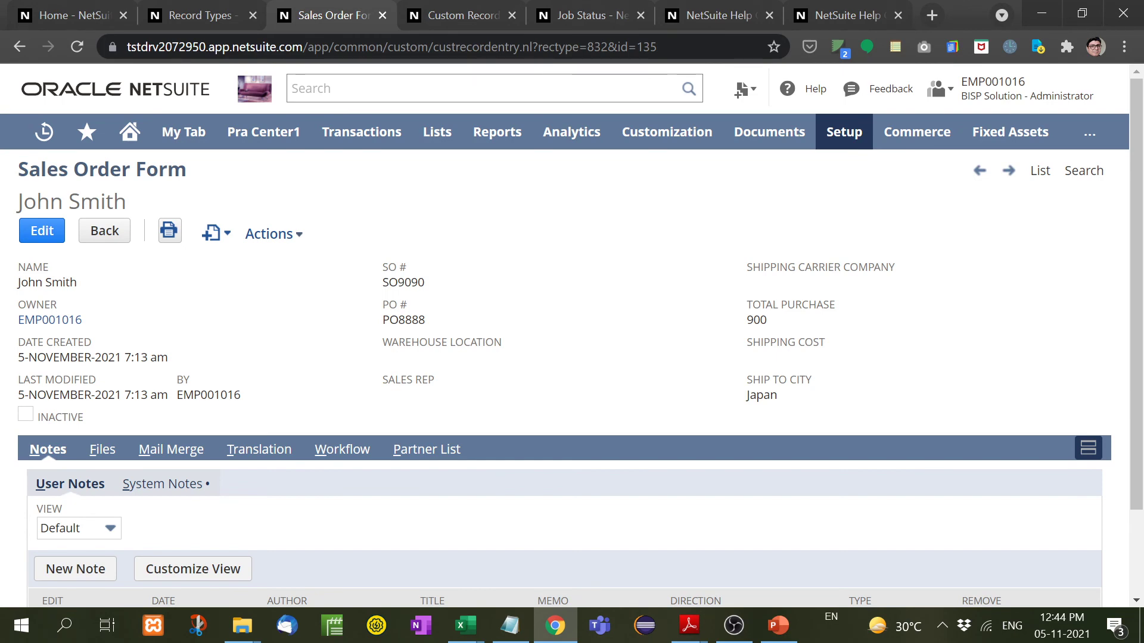
key(alt+Tab)
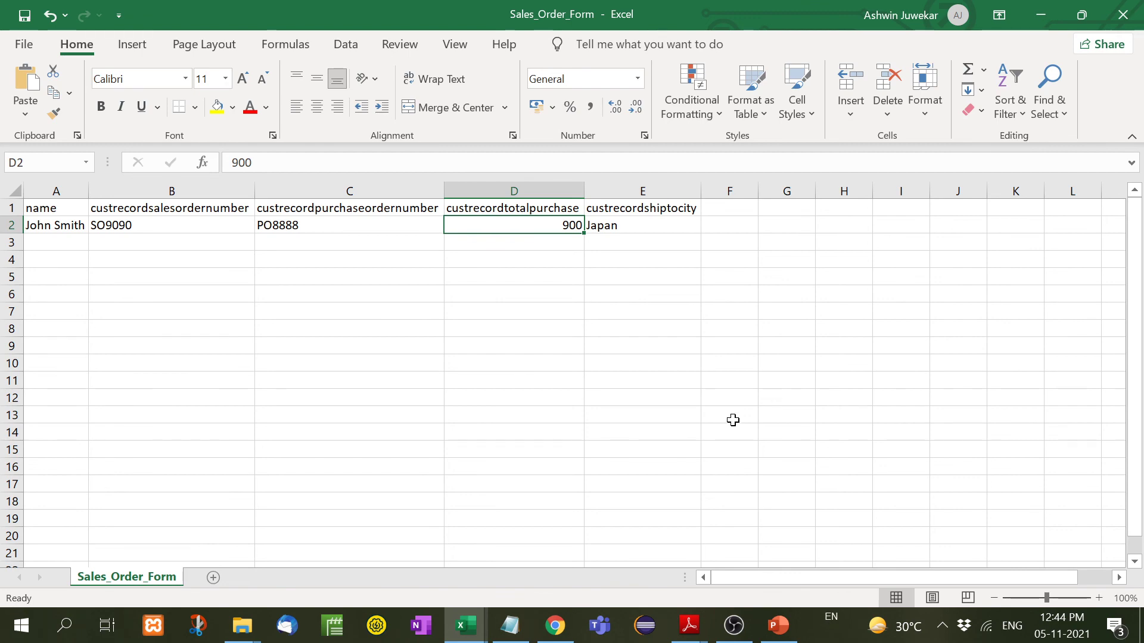
Step: Show the CSV Import deck's Bulk Data Uploading slide and place the cursor in its navigation text
click(781, 628)
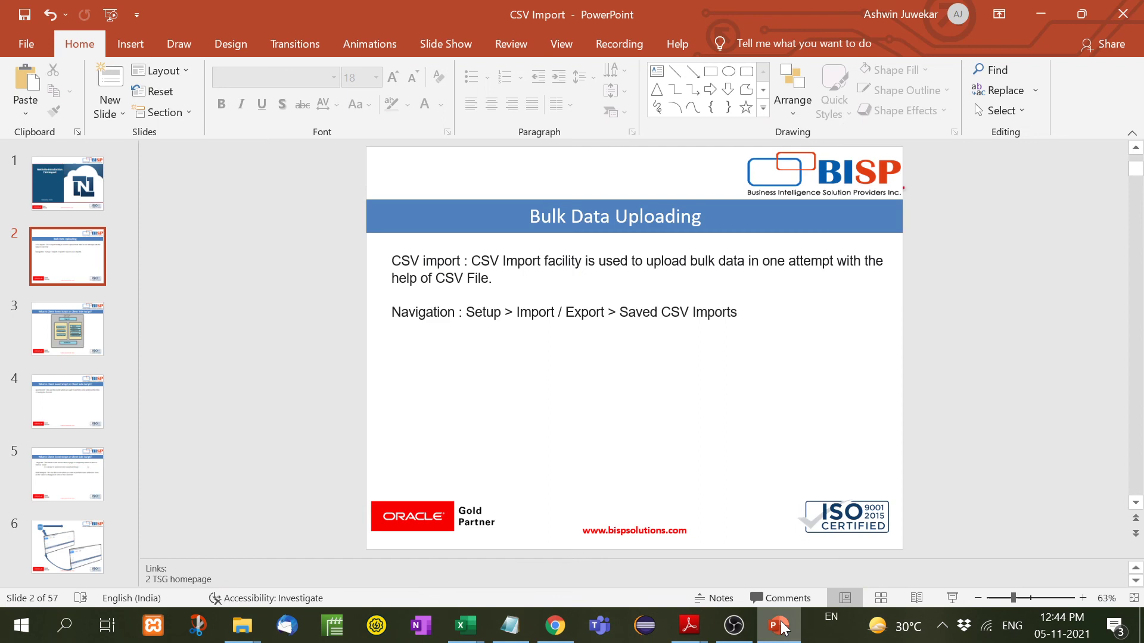
click(661, 312)
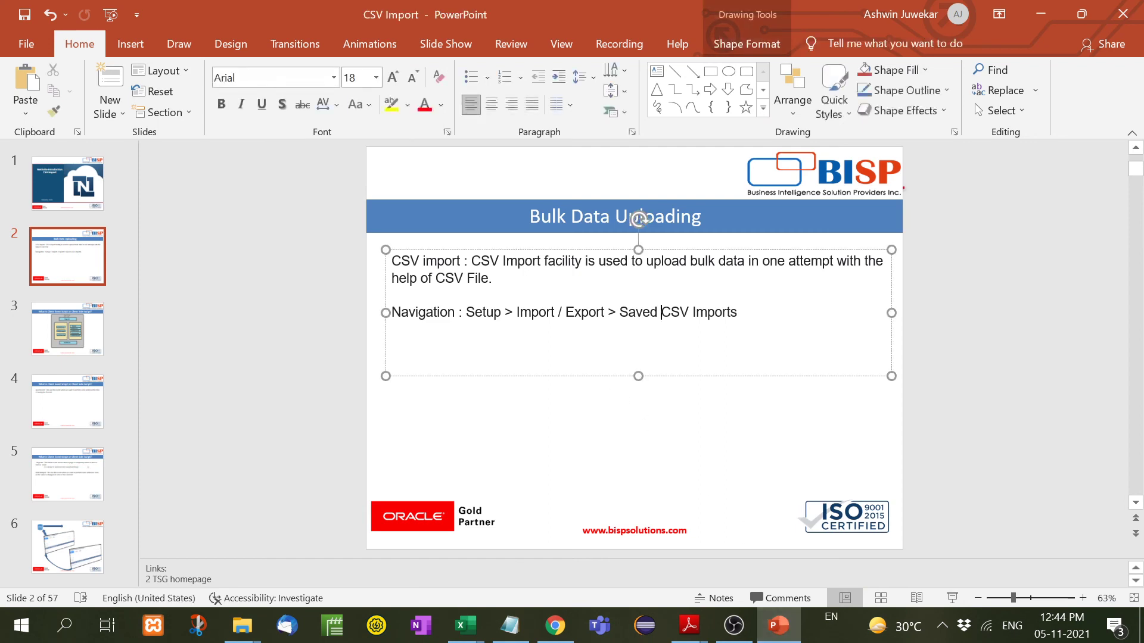